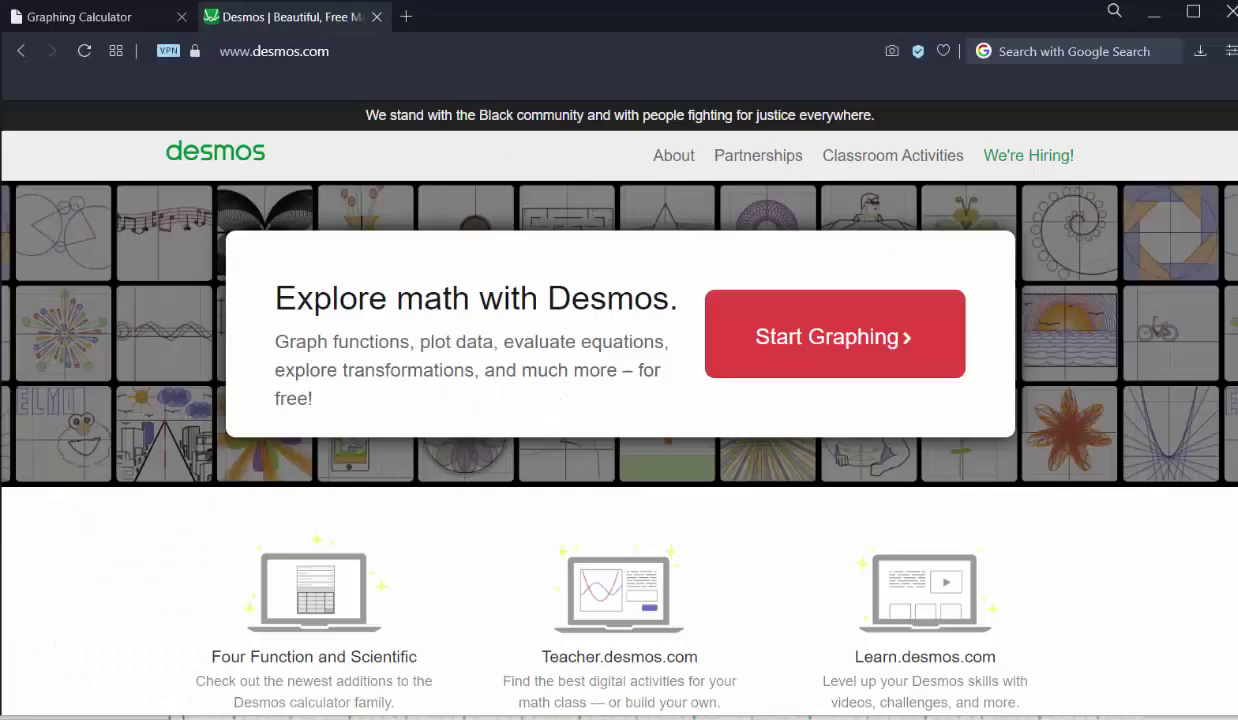
- Launch the Desmos graphing calculator from the desmos.com home page
click(795, 342)
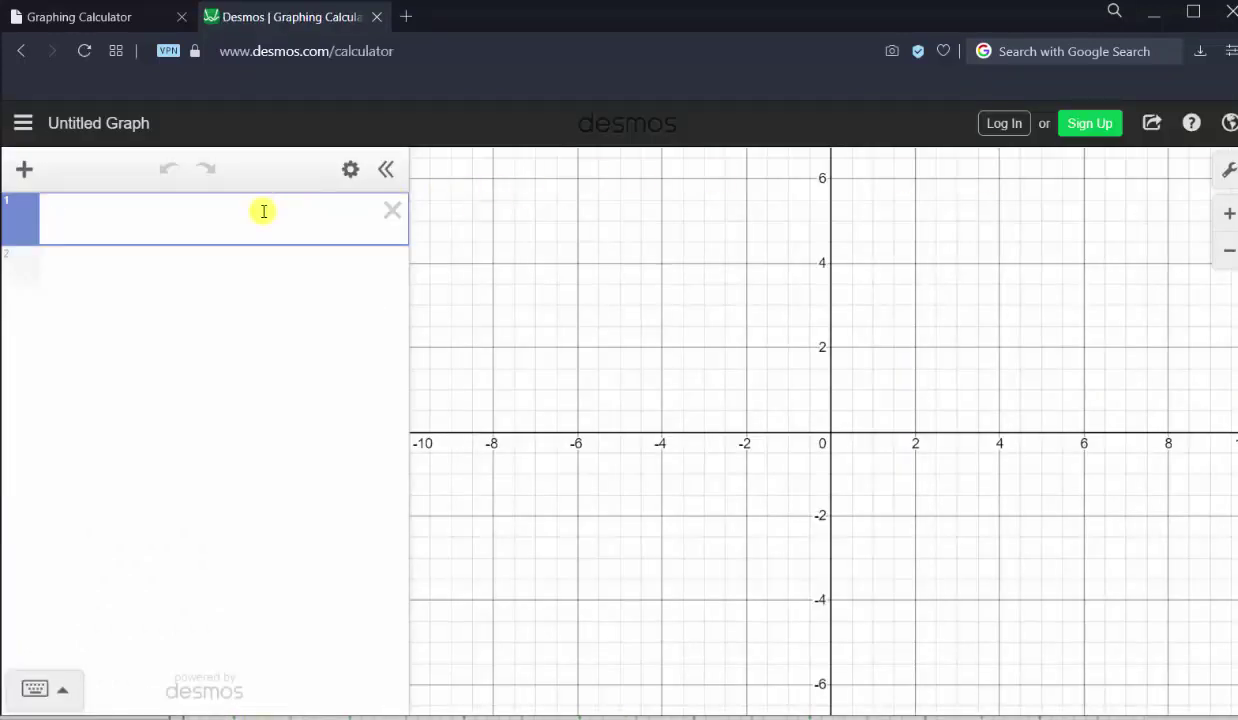
- Enter the lines y = 5x − 11 and y = 3x + 3, and open the graph settings
text(y = 5x =)
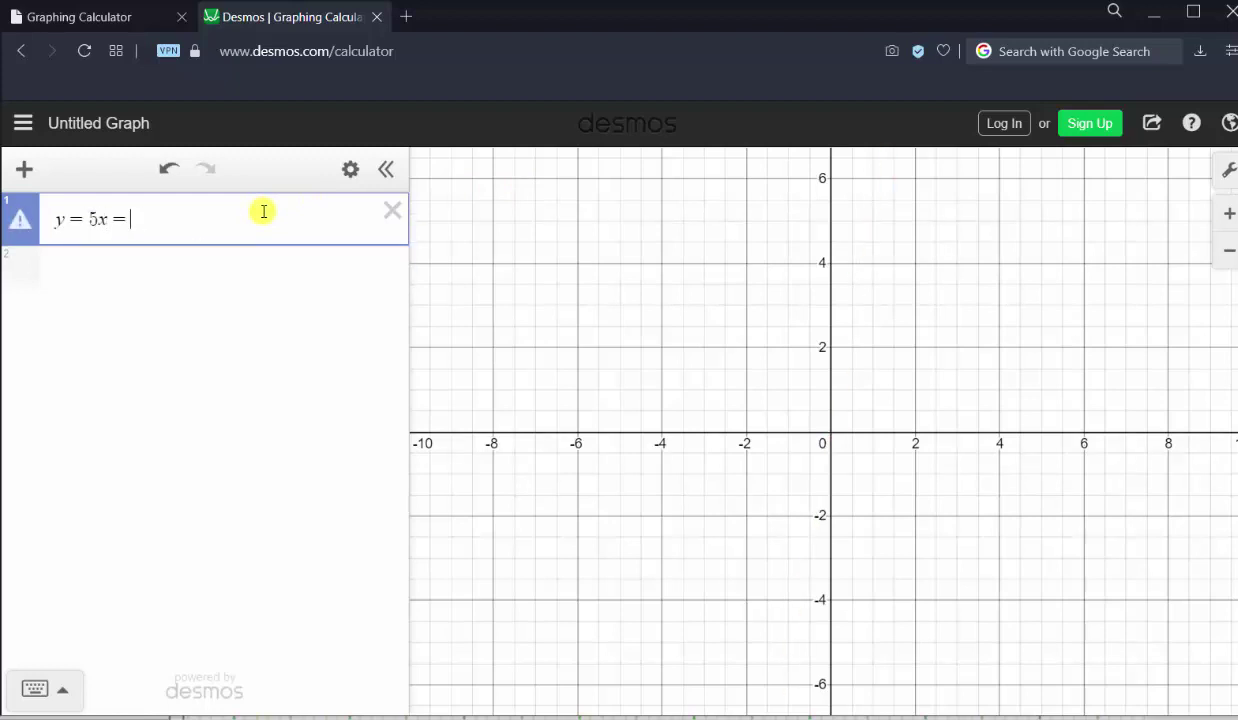
key(BackSpace)
text(-11)
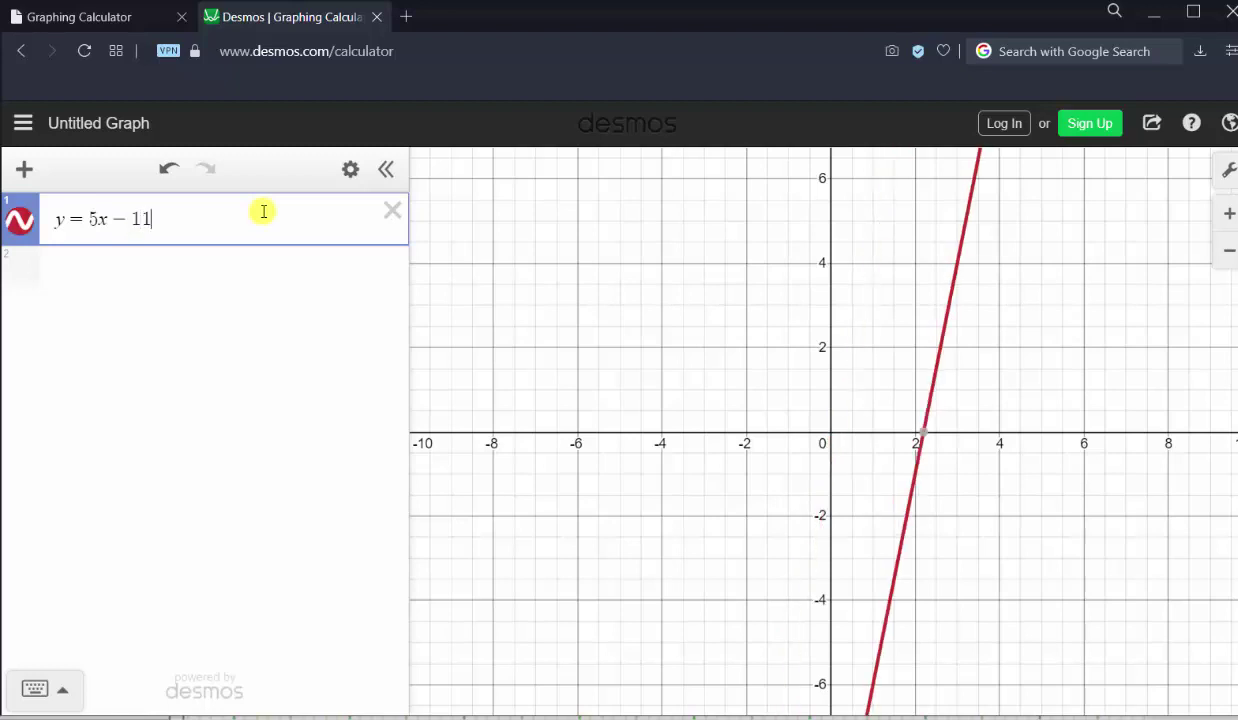
click(166, 278)
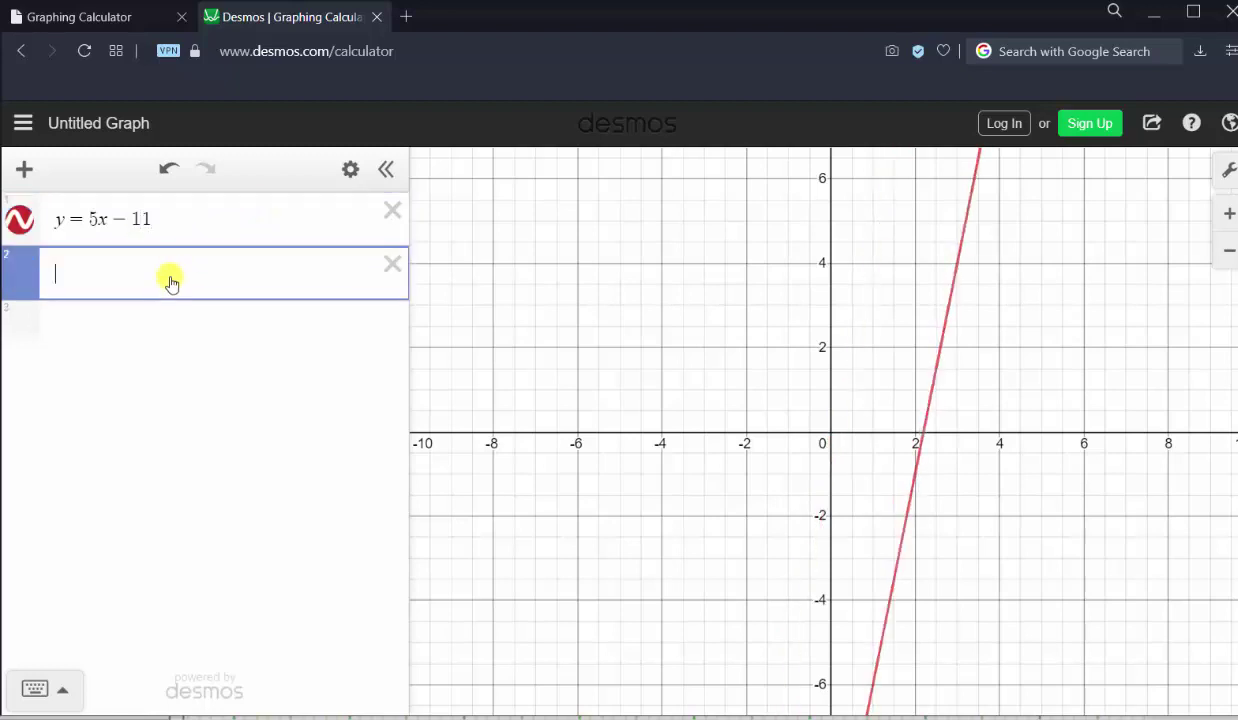
text(y = 3x + 3)
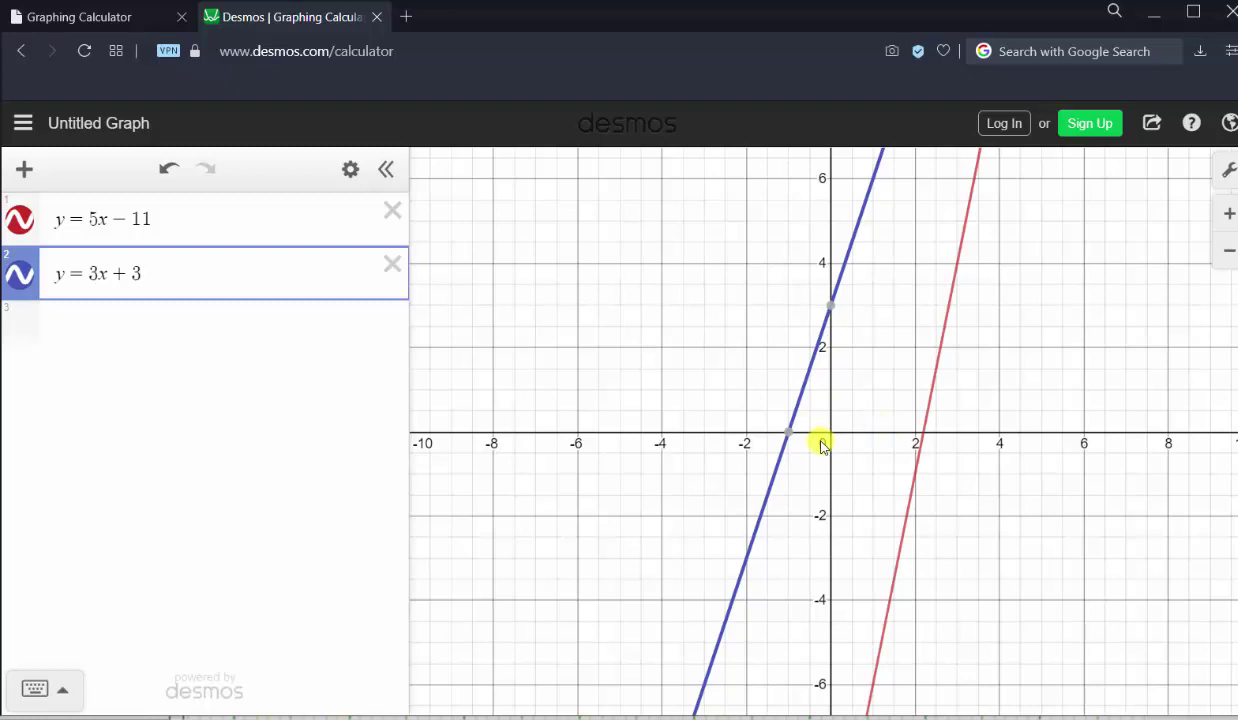
click(1226, 168)
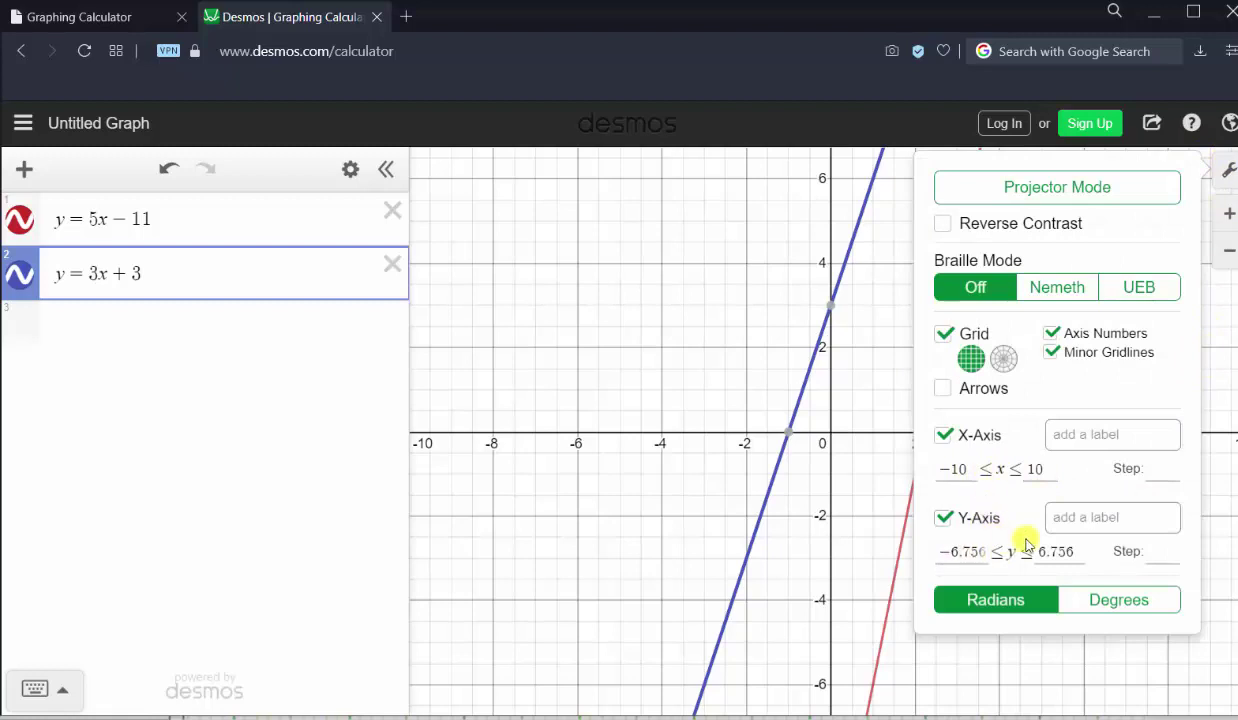
- Close the settings and zoom out three times so the lines' crossing appears
click(865, 392)
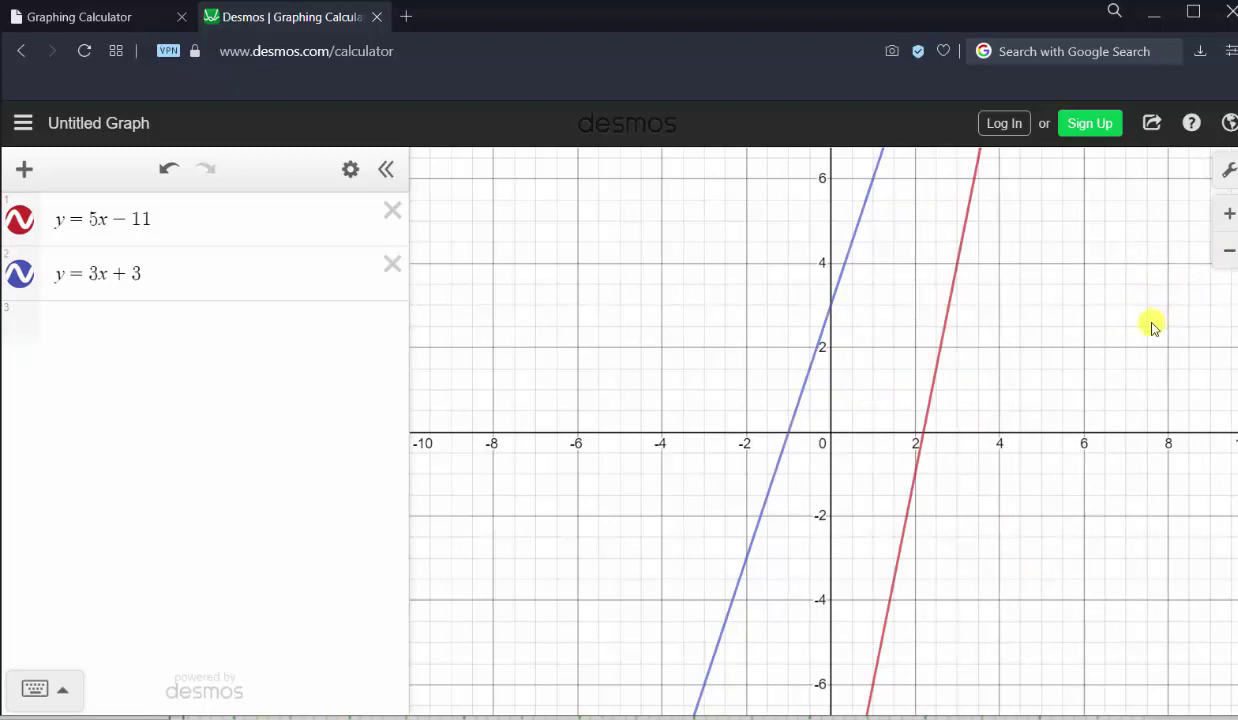
click(1226, 255)
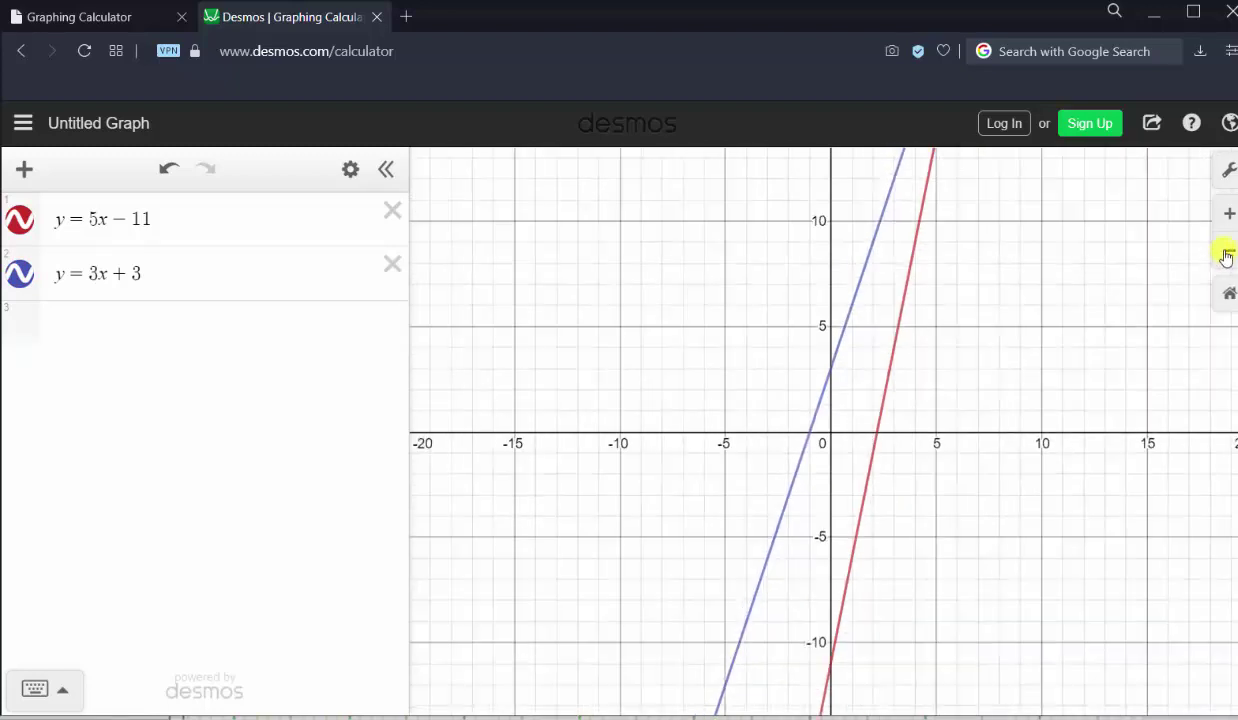
click(1226, 255)
click(1226, 255)
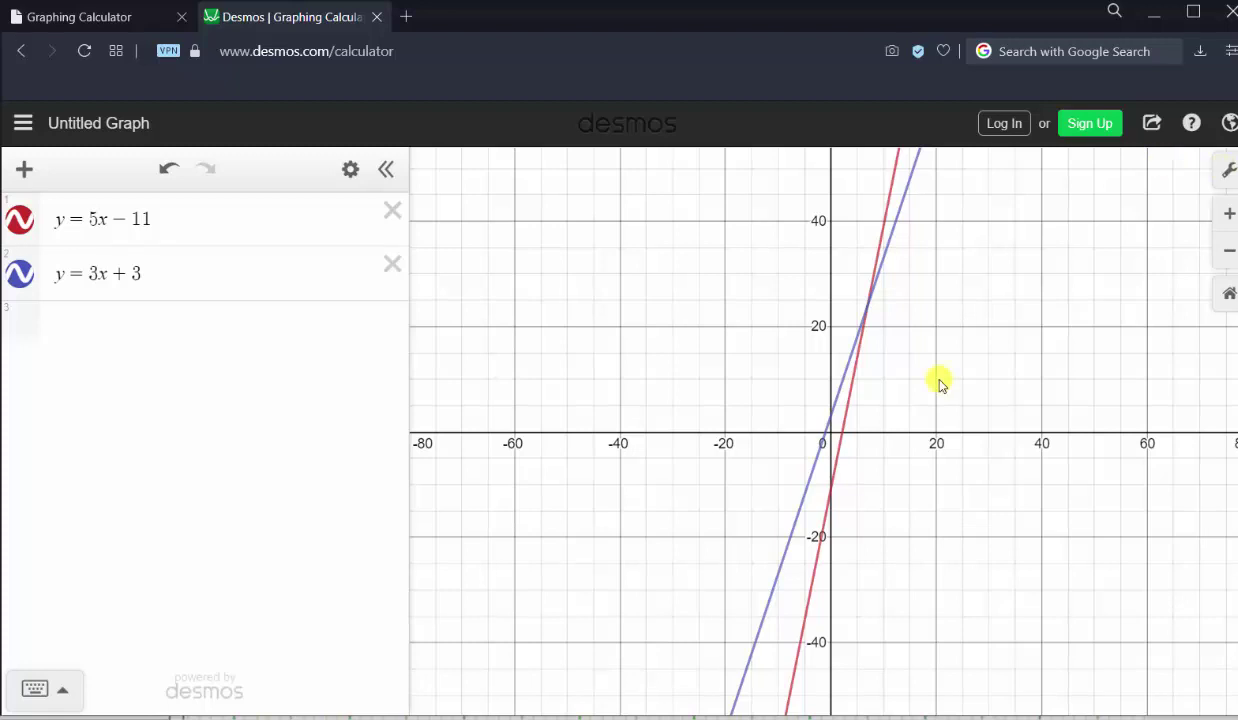
- Set the viewing window to x from −5 to 10 and y from −5 to 40
click(1226, 170)
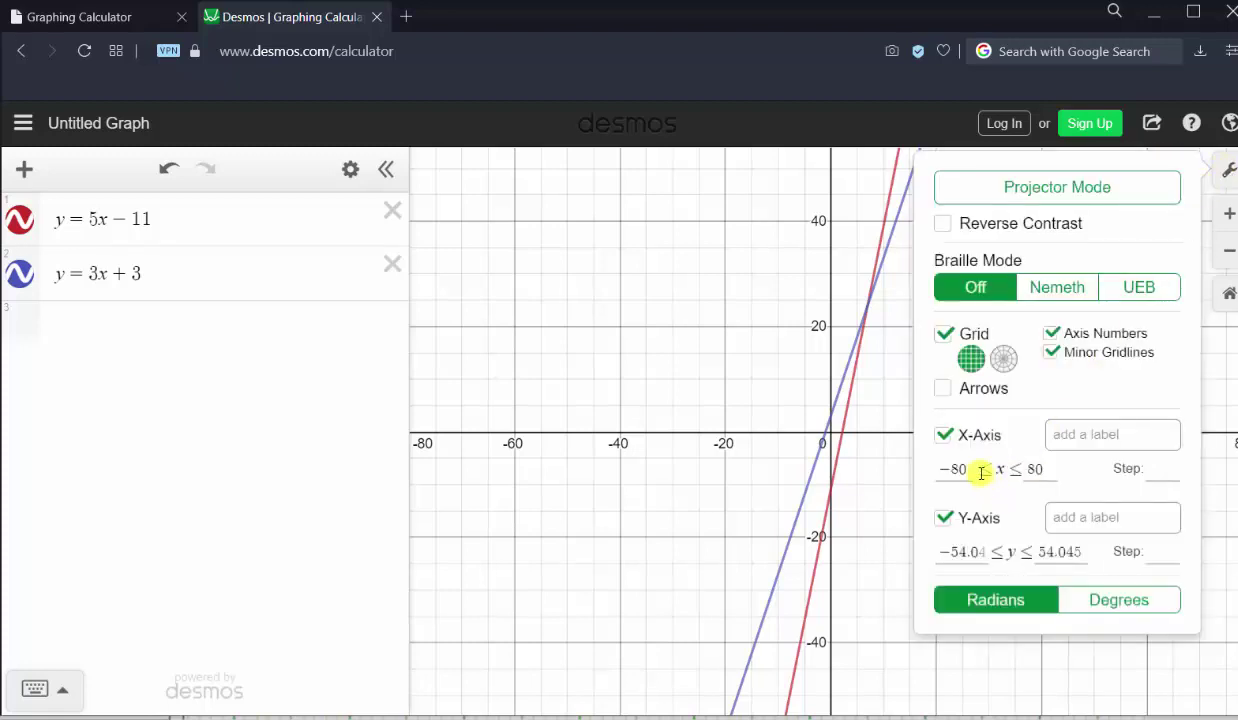
drag(982, 473, 865, 470)
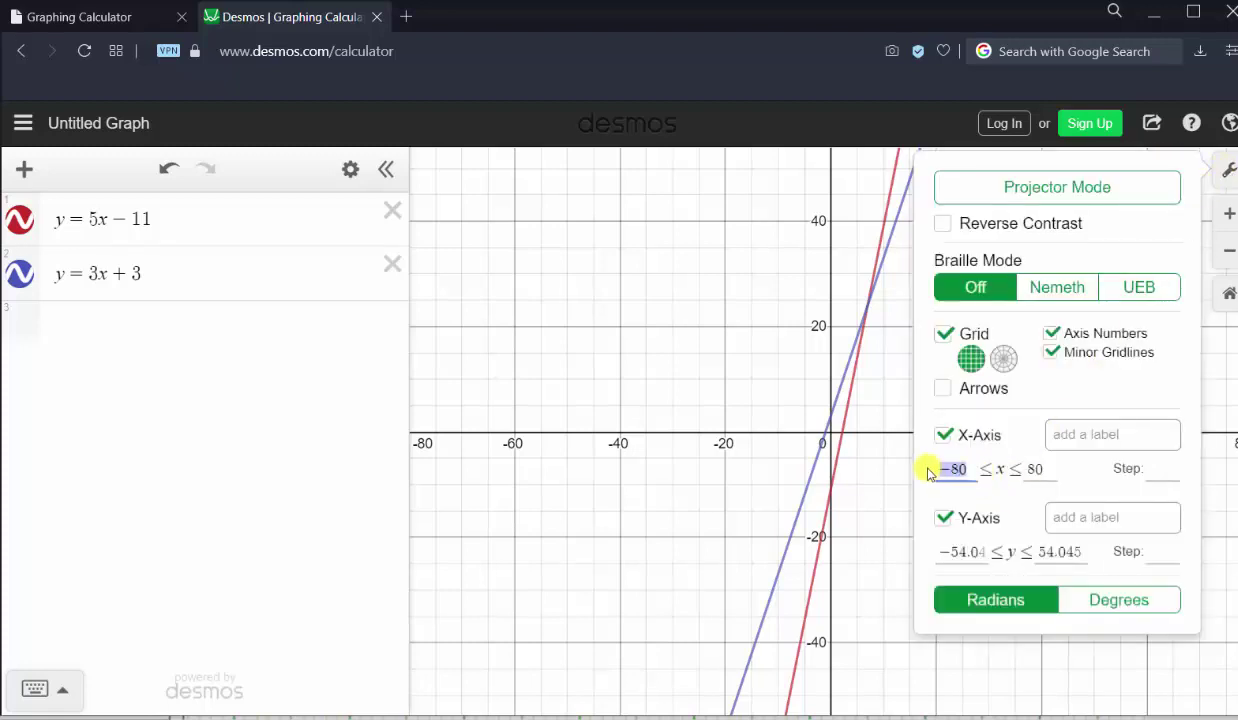
text(-5)
key(Tab)
key(BackSpace)
key(BackSpace)
text(10)
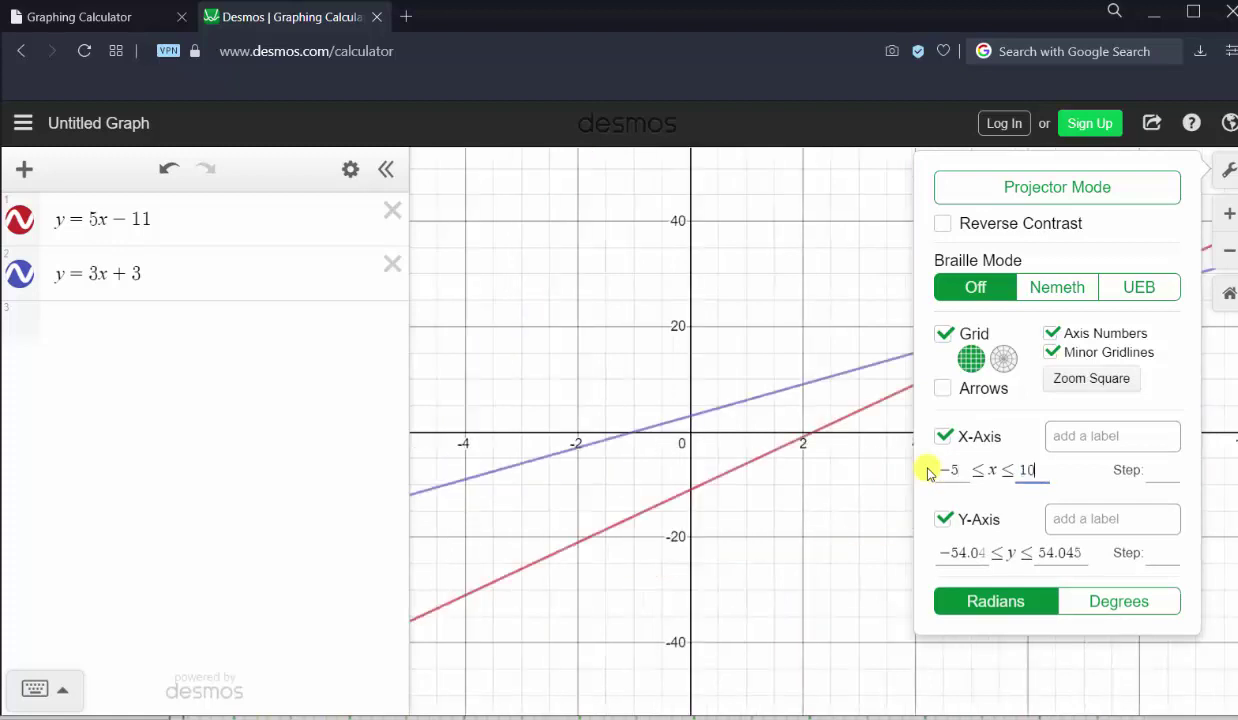
drag(940, 554, 1017, 552)
text(-5)
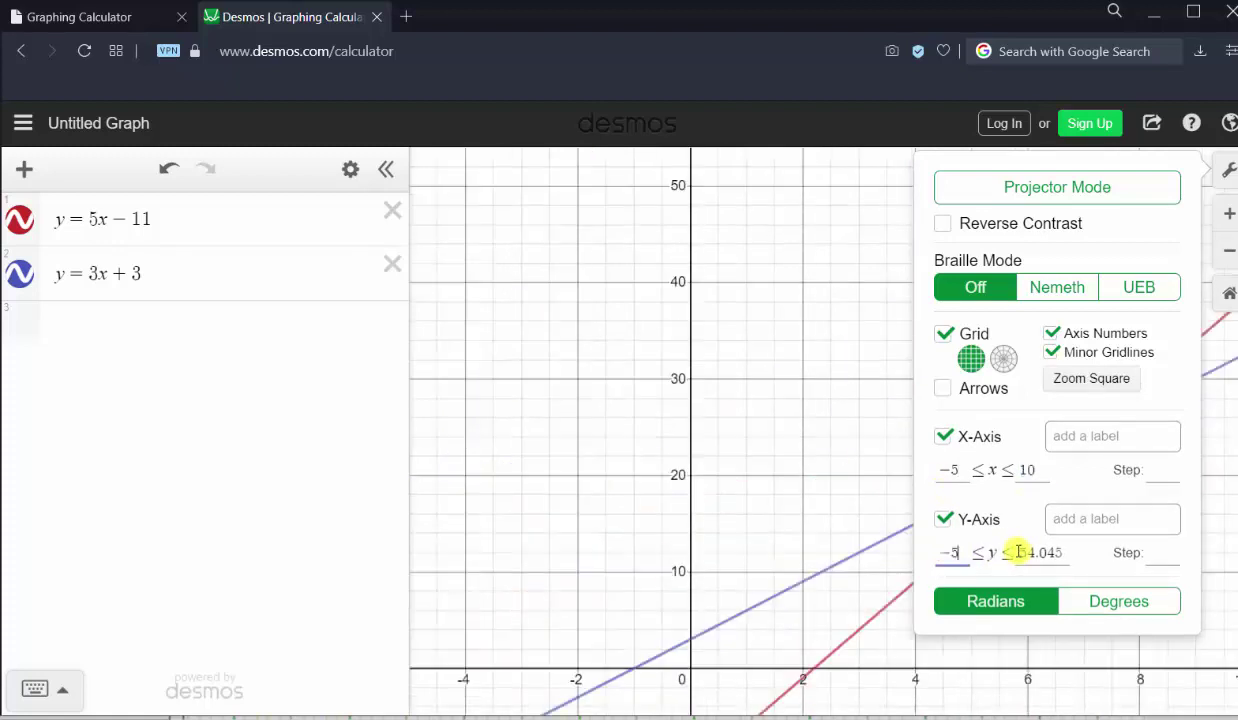
key(Tab)
text(10)
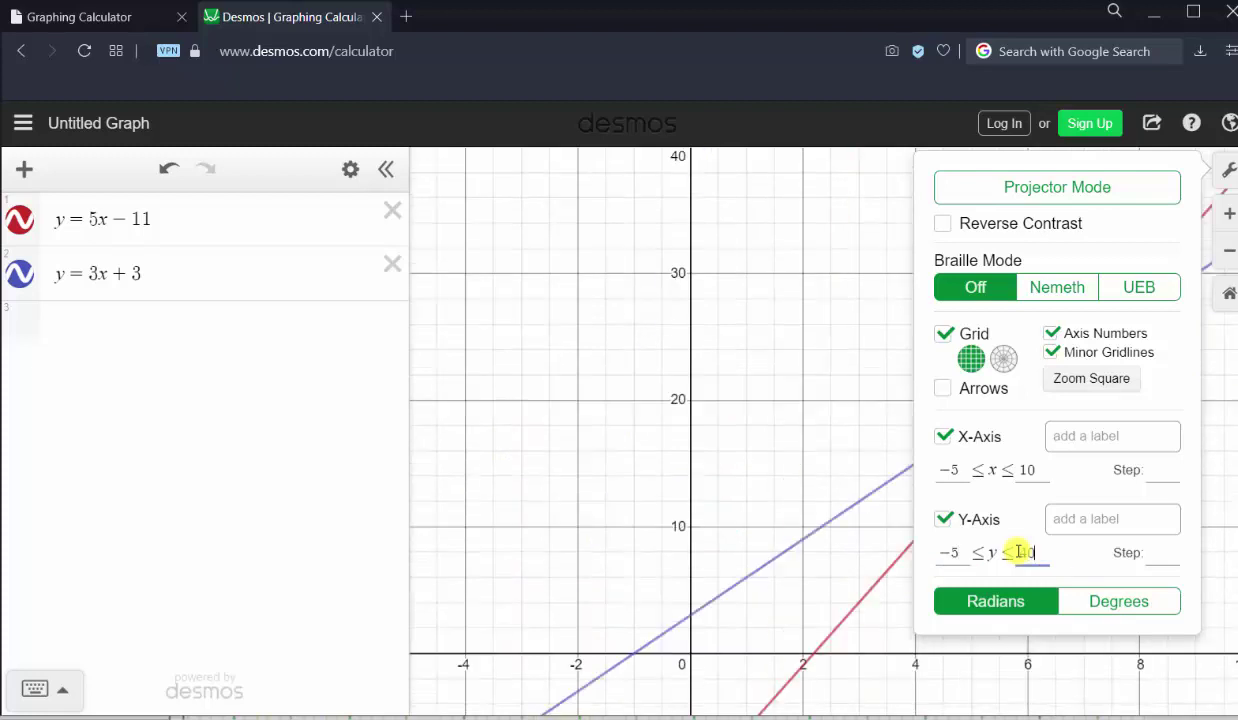
click(848, 308)
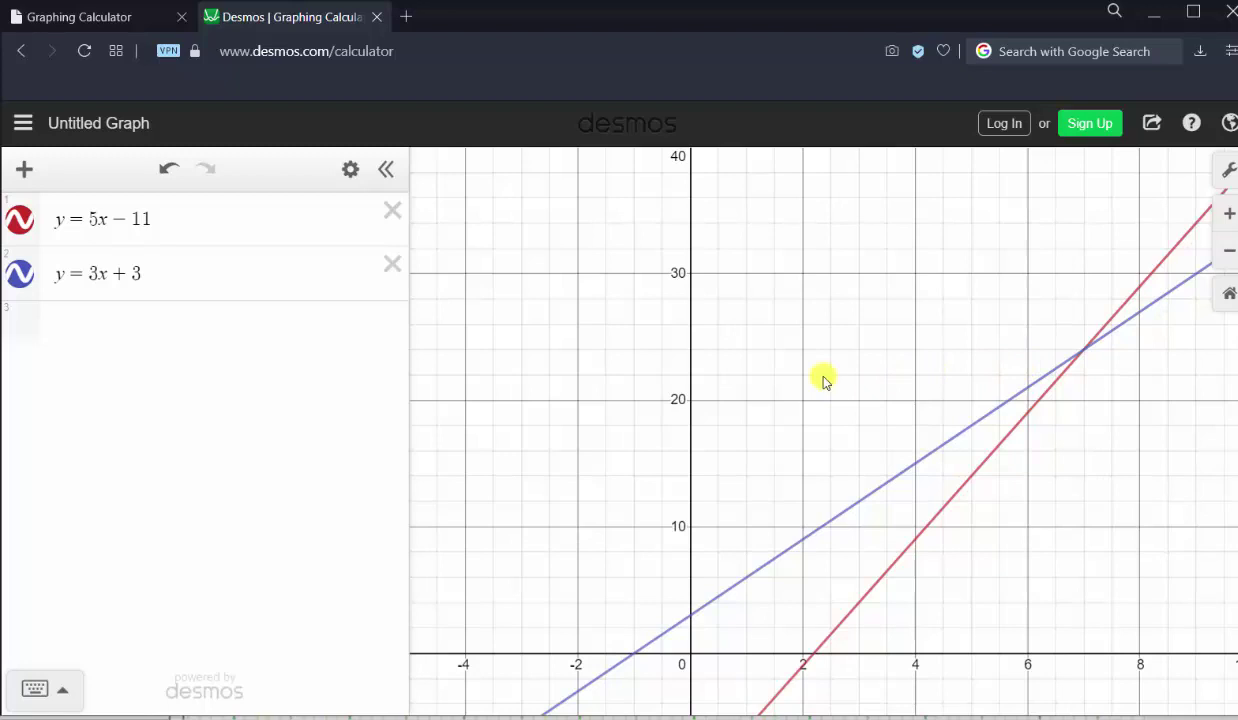
- Centre the crossing in view and pin the intersection label (7, 24) on the red line
drag(822, 378, 680, 342)
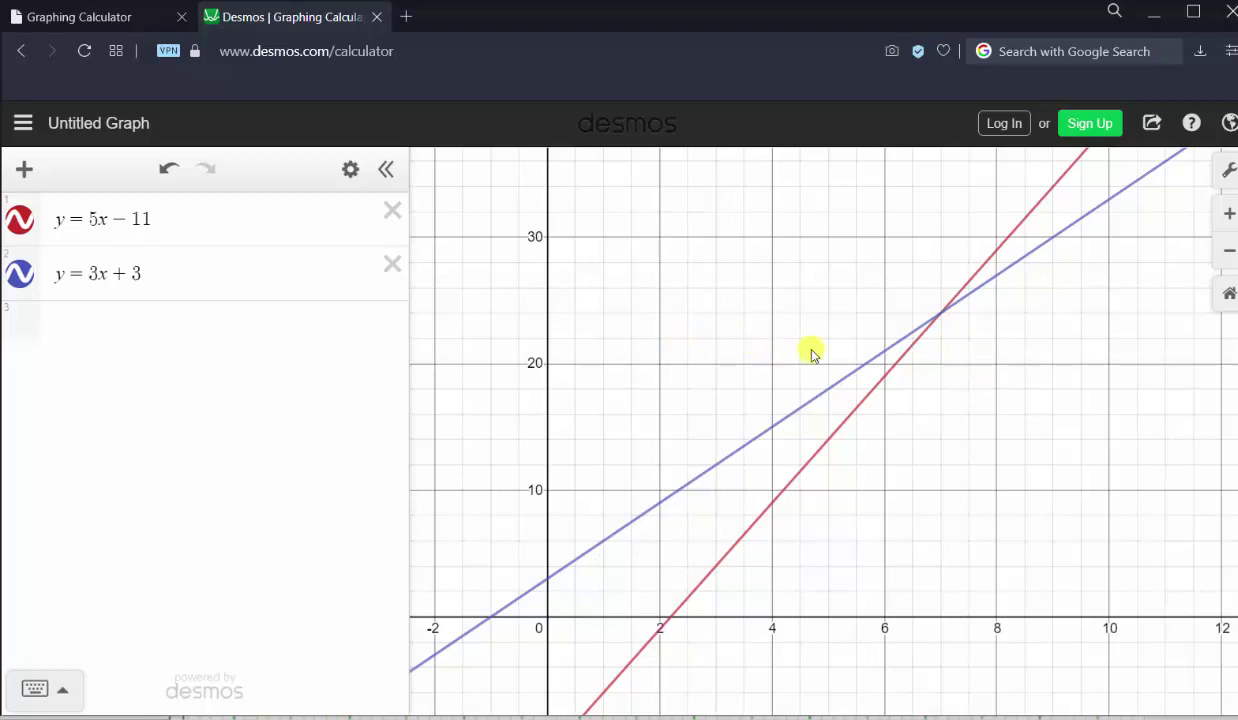
click(943, 315)
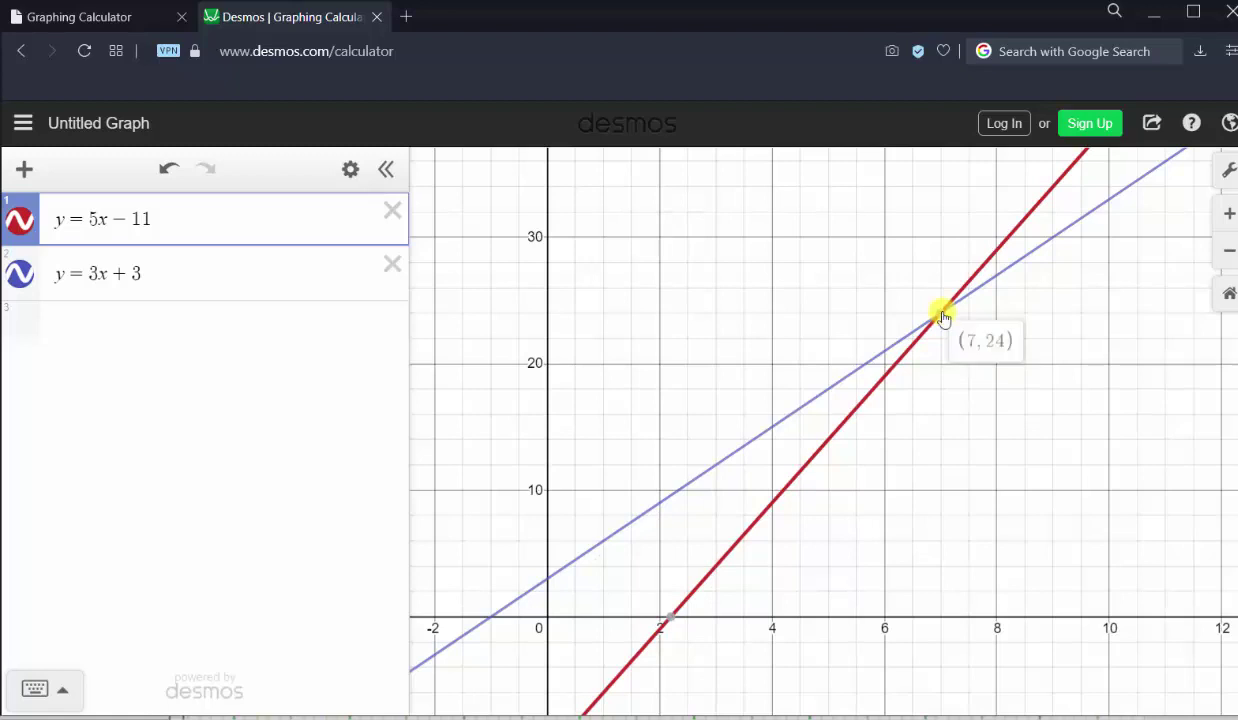
click(941, 313)
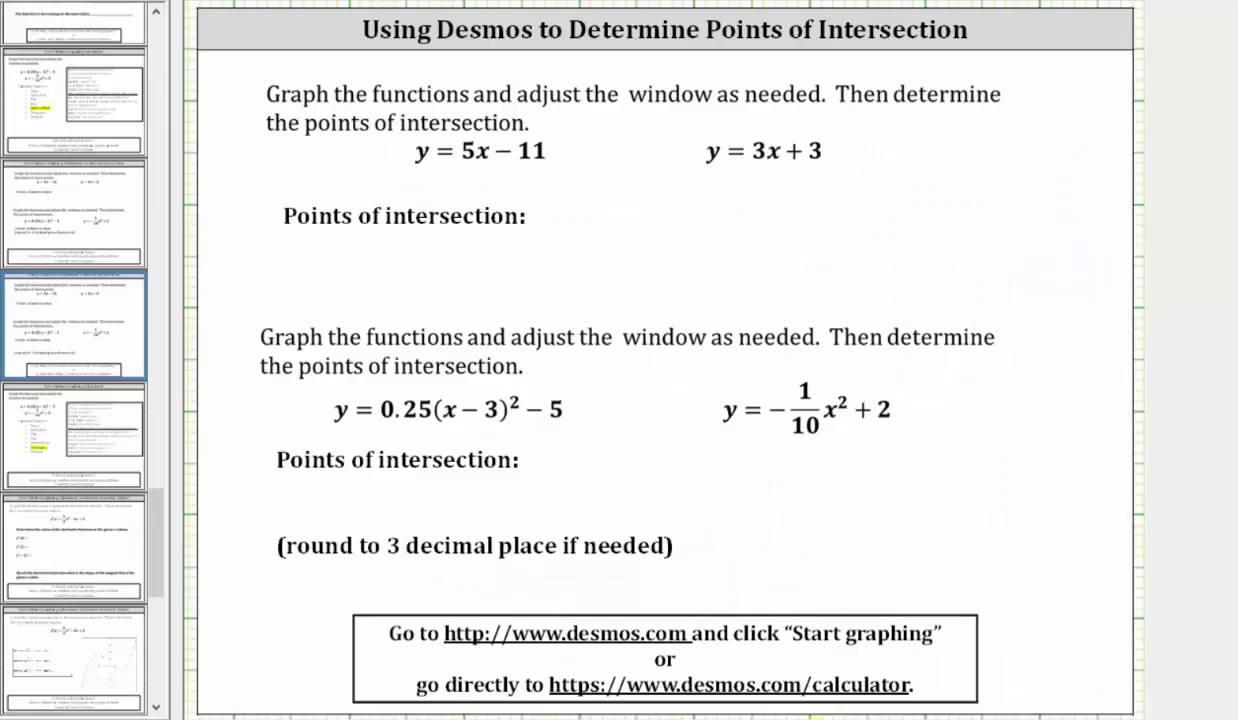
- With the pen, write (7, 24) beneath the first Points of intersection heading
drag(580, 248, 575, 283)
mouse_move(592, 252)
mouse_down()
mouse_move(606, 282)
mouse_move(620, 286)
mouse_move(641, 262)
mouse_move(650, 282)
mouse_up()
mouse_move(660, 255)
mouse_down()
mouse_move(668, 284)
mouse_move(690, 285)
mouse_up()
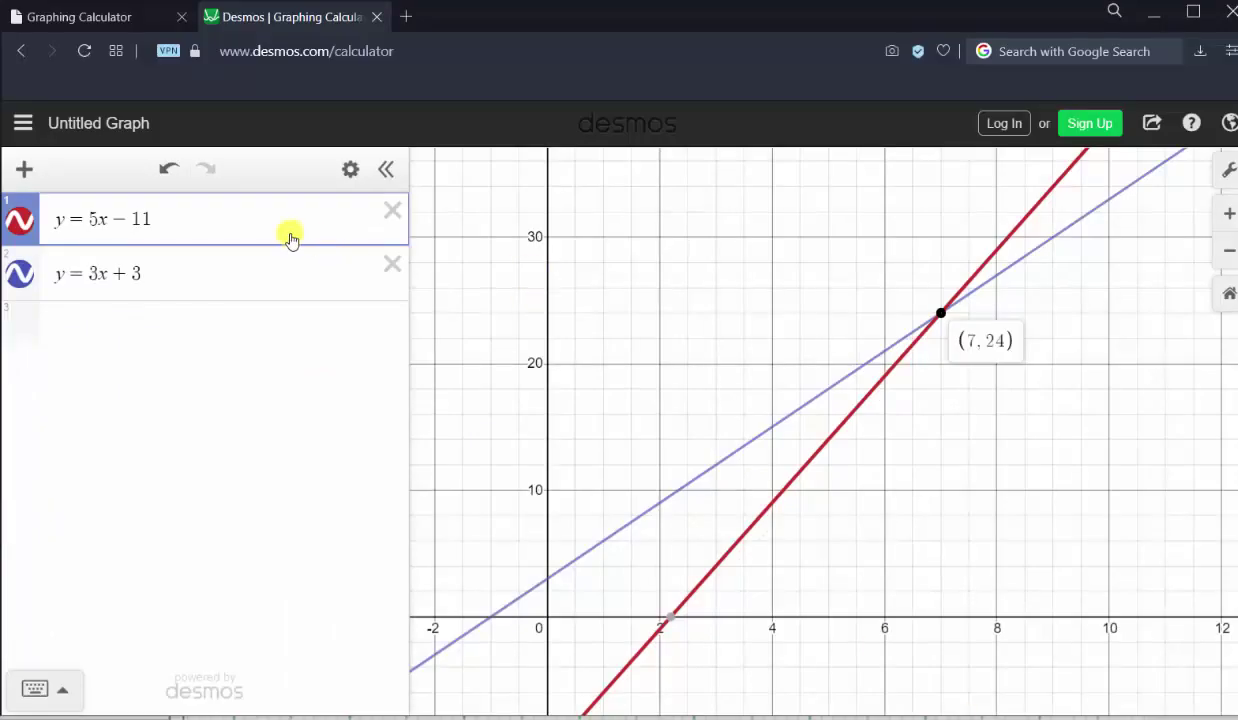
- Replace the first equation with y = 0.25(x−3)² − 5
click(187, 214)
drag(188, 214, 52, 215)
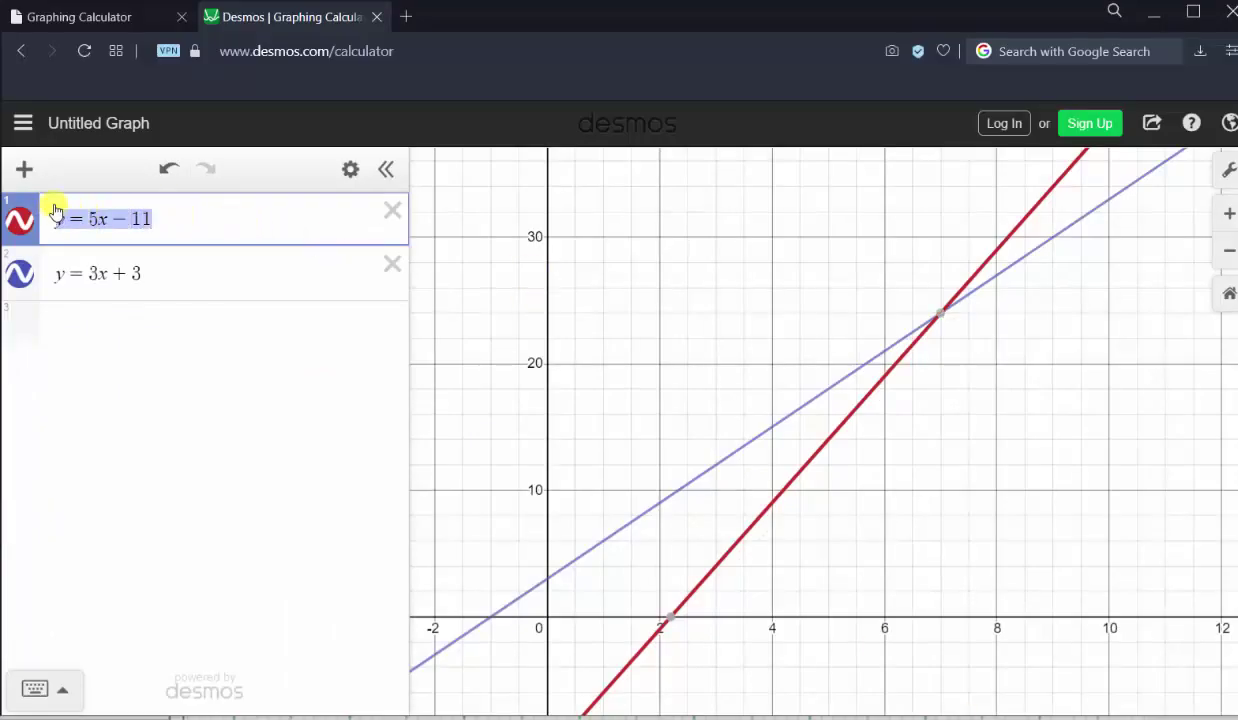
text(y)
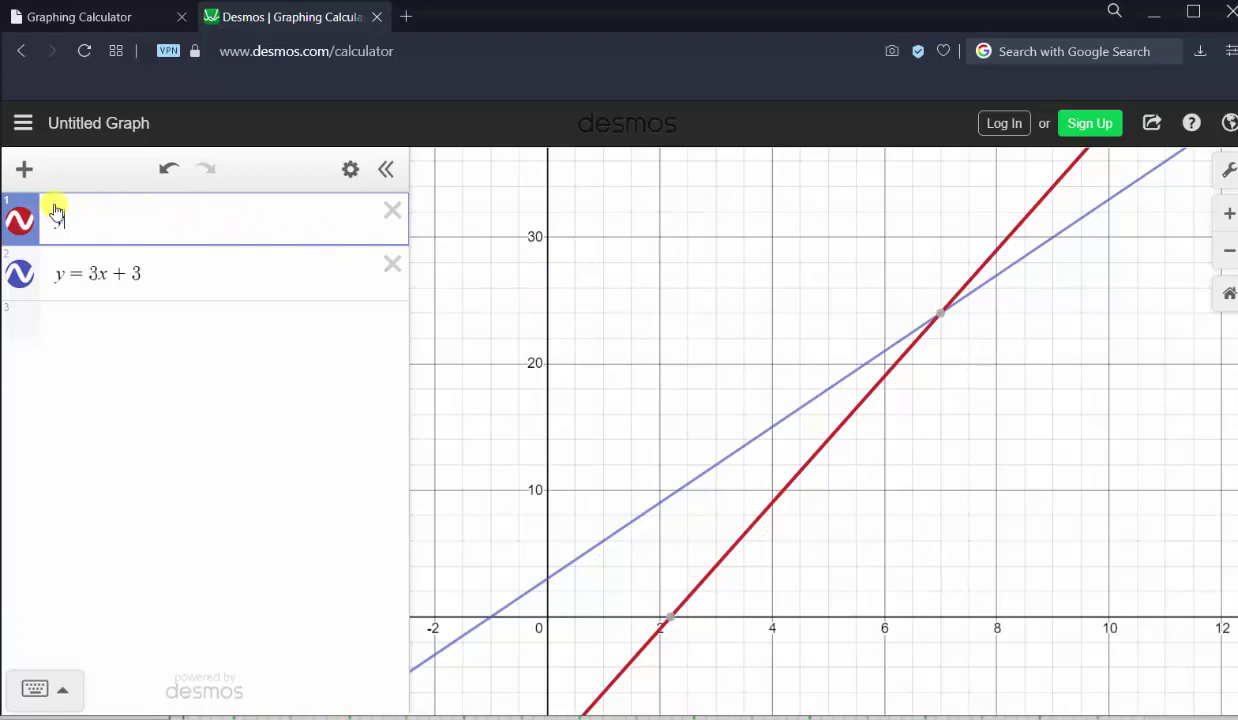
text(=0.25)
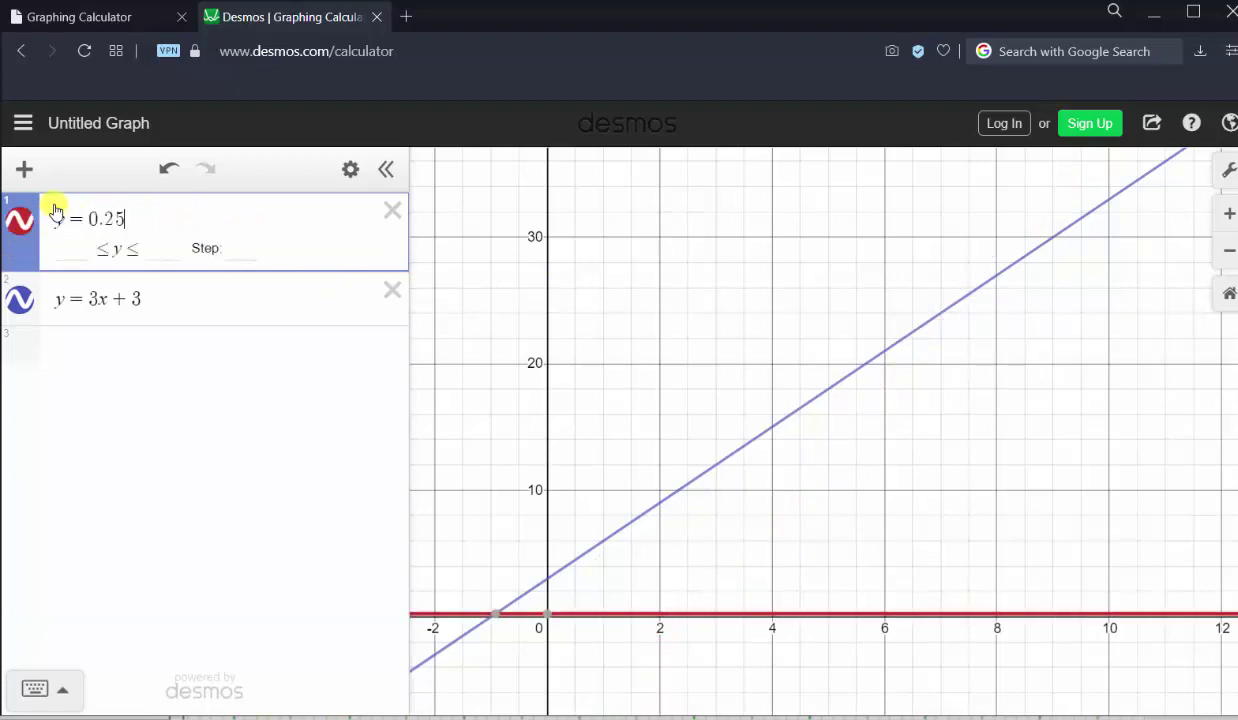
text((x-3))
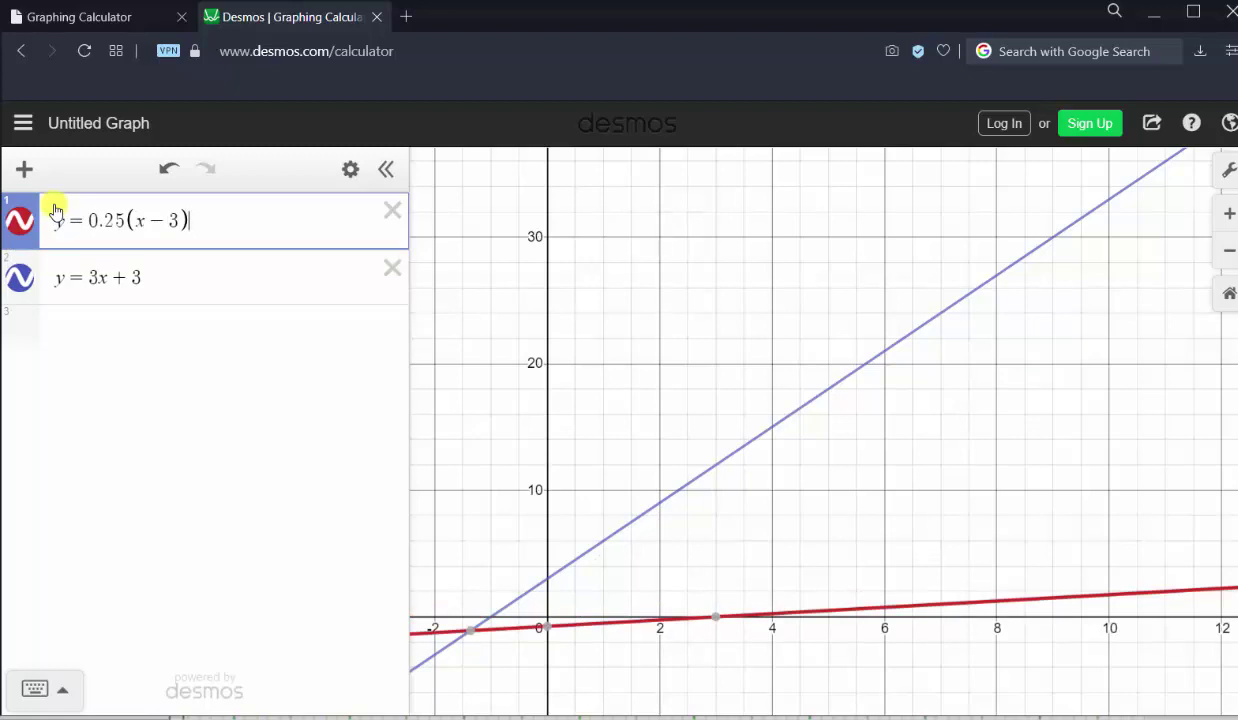
text(^2)
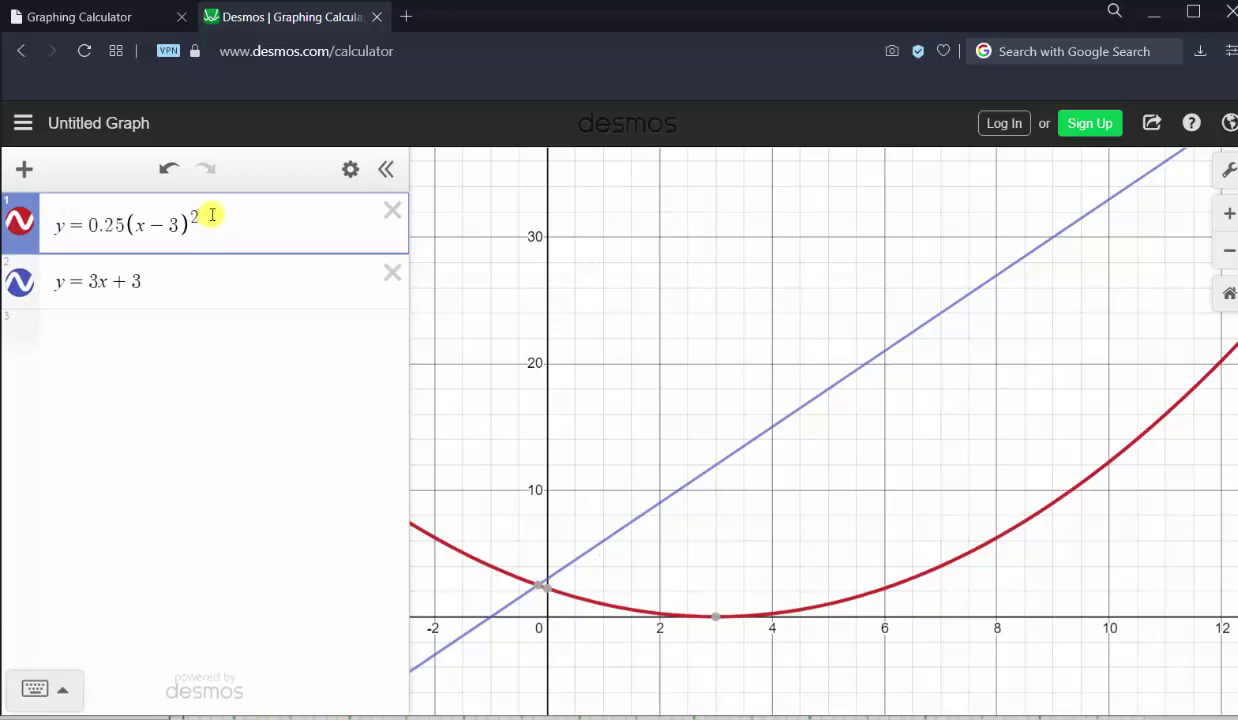
click(36, 690)
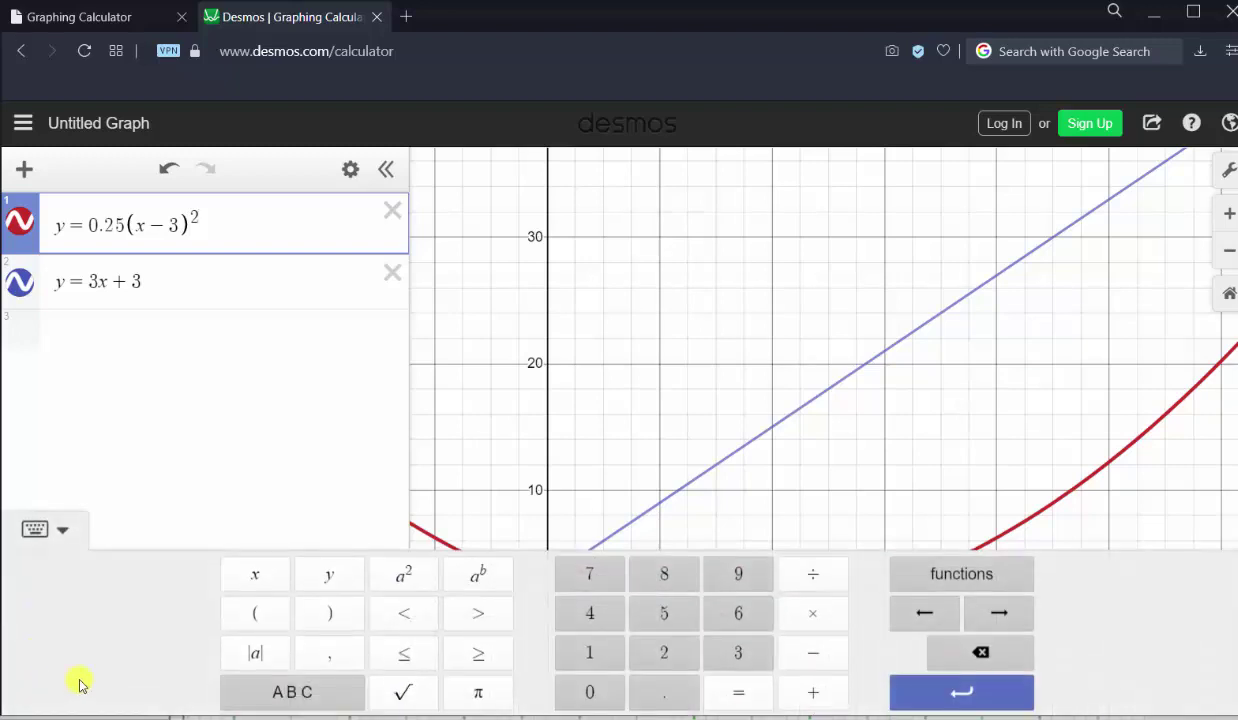
click(235, 225)
click(44, 530)
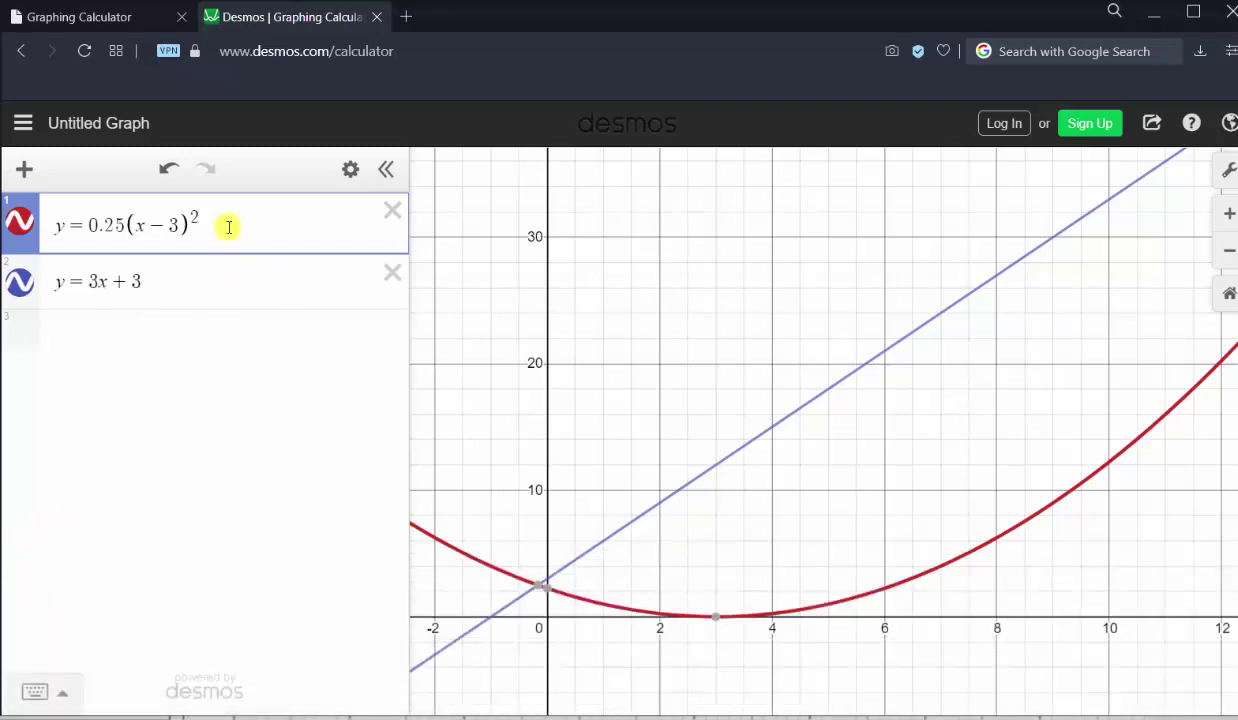
text(-5)
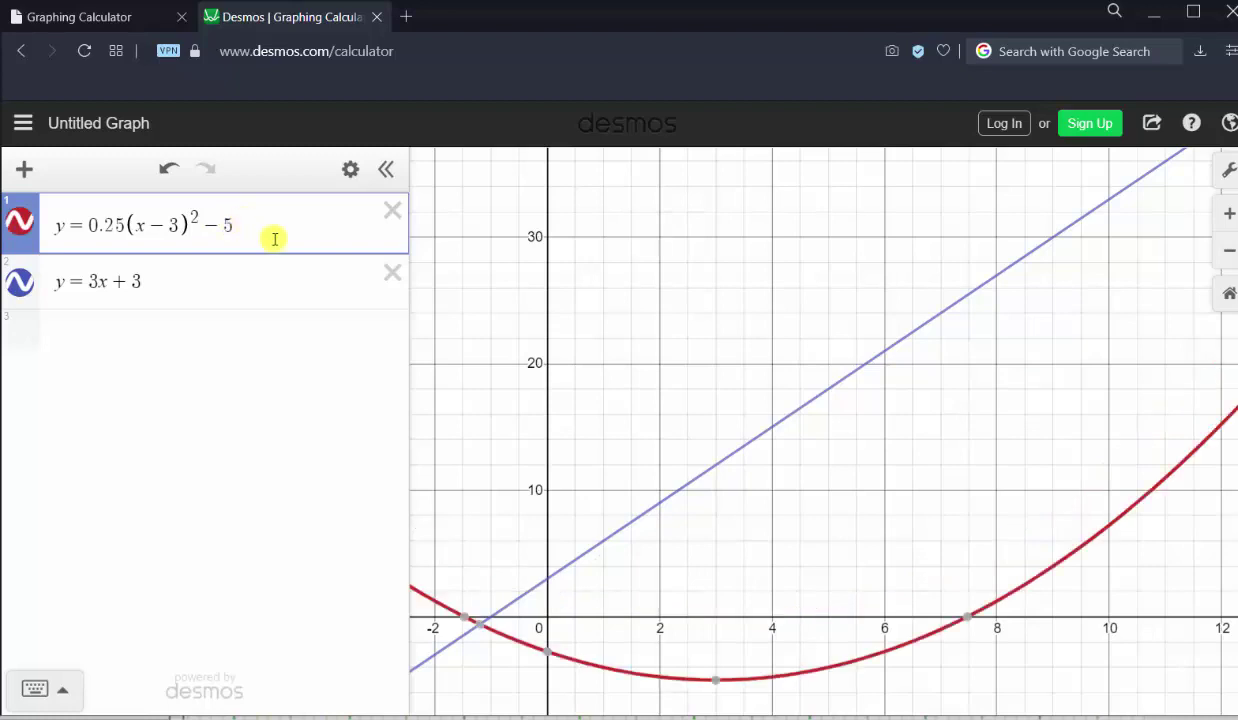
- Replace y = 3x + 3 with y = −(1/10)x² + 2
drag(175, 286, 52, 287)
key(BackSpace)
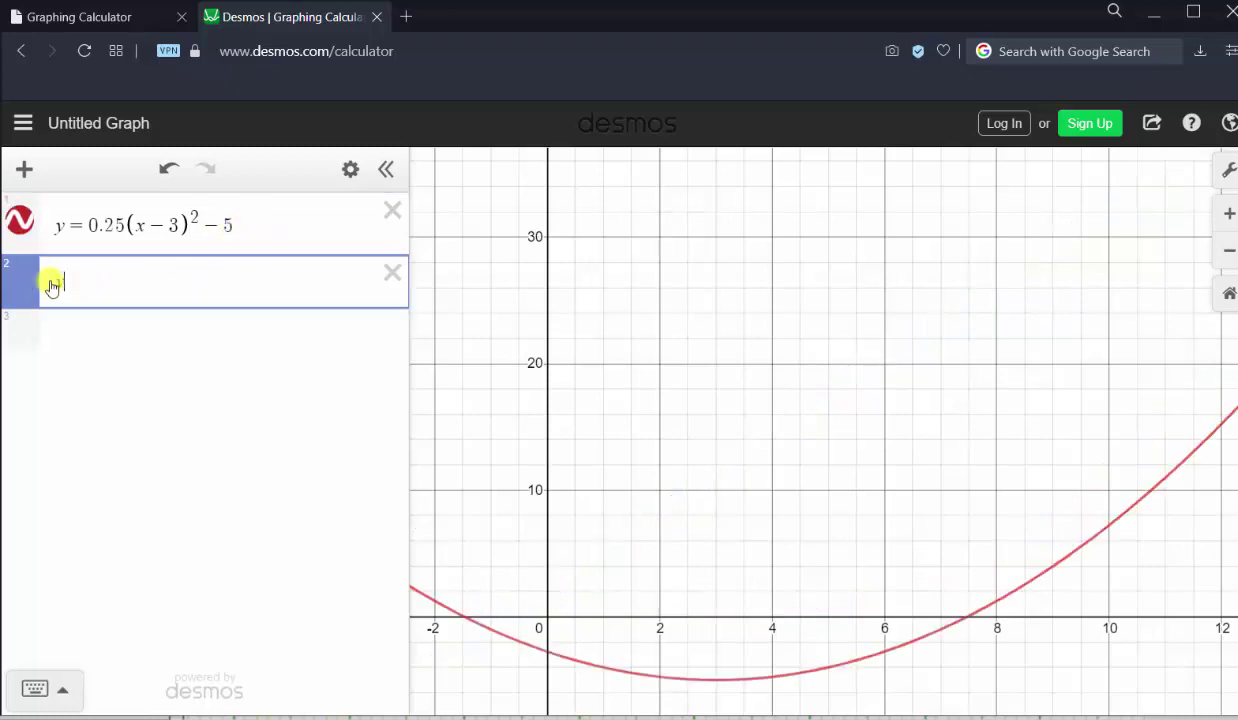
text(y=-1)
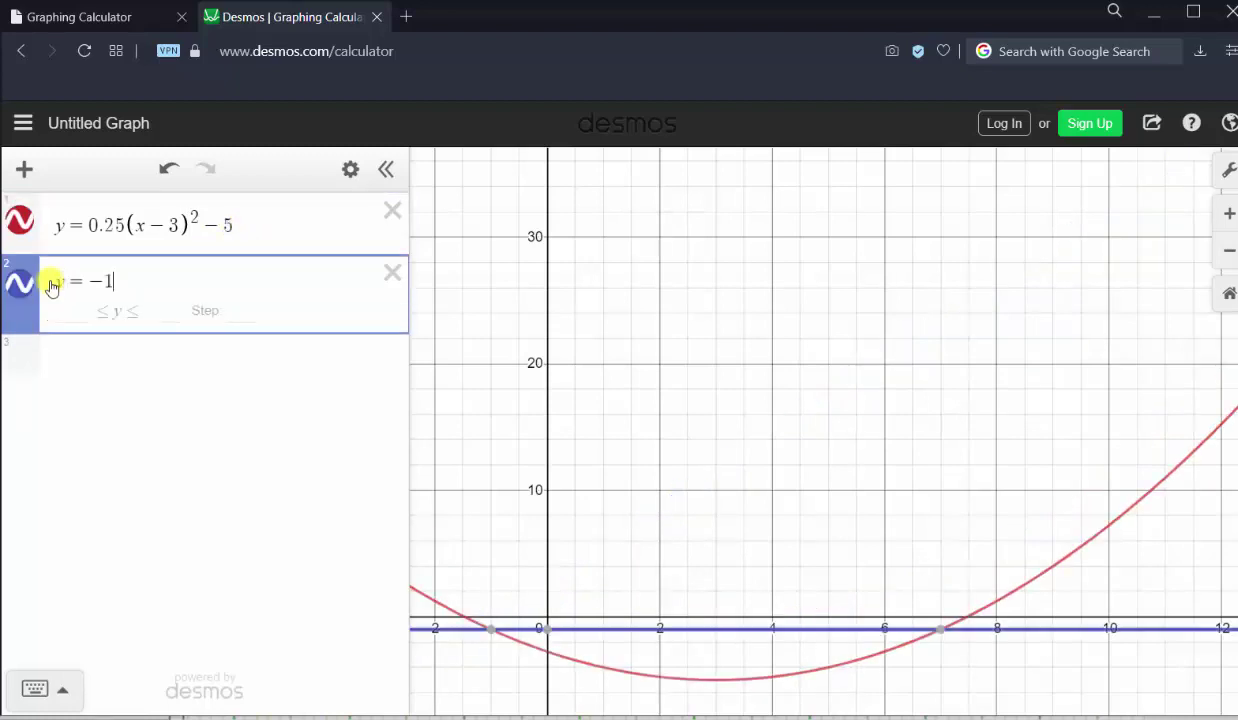
text(/10)
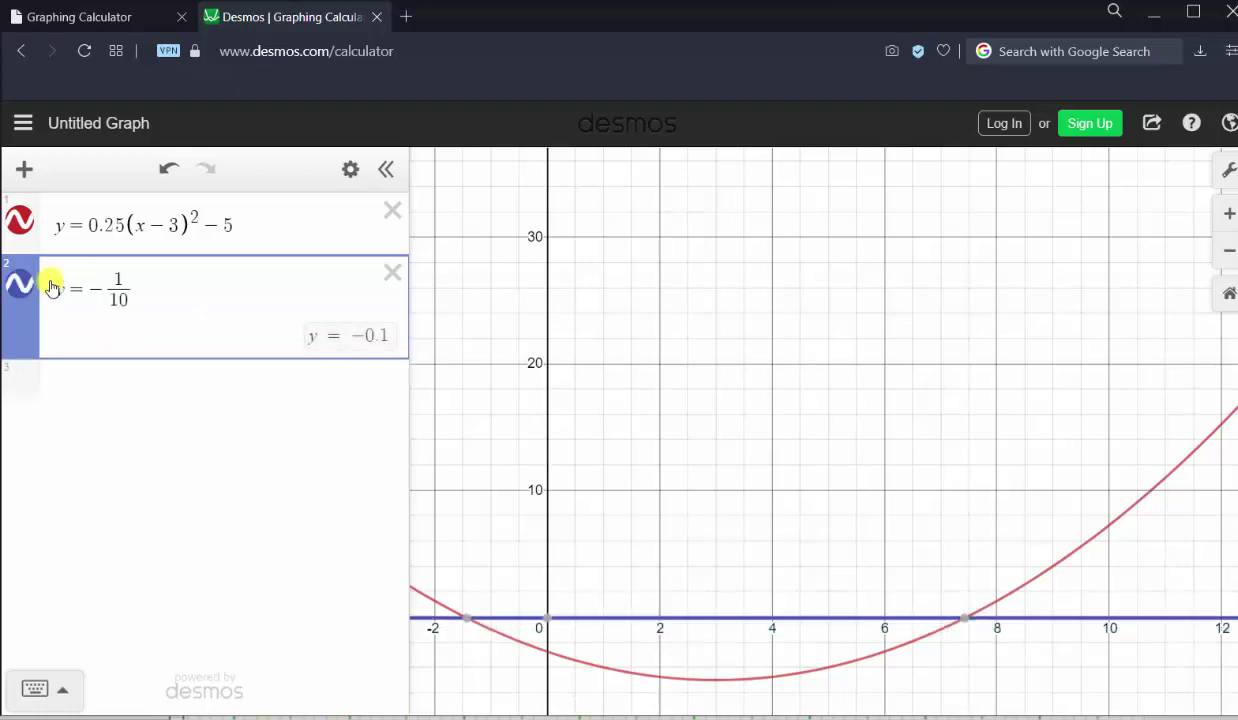
text(x^2)
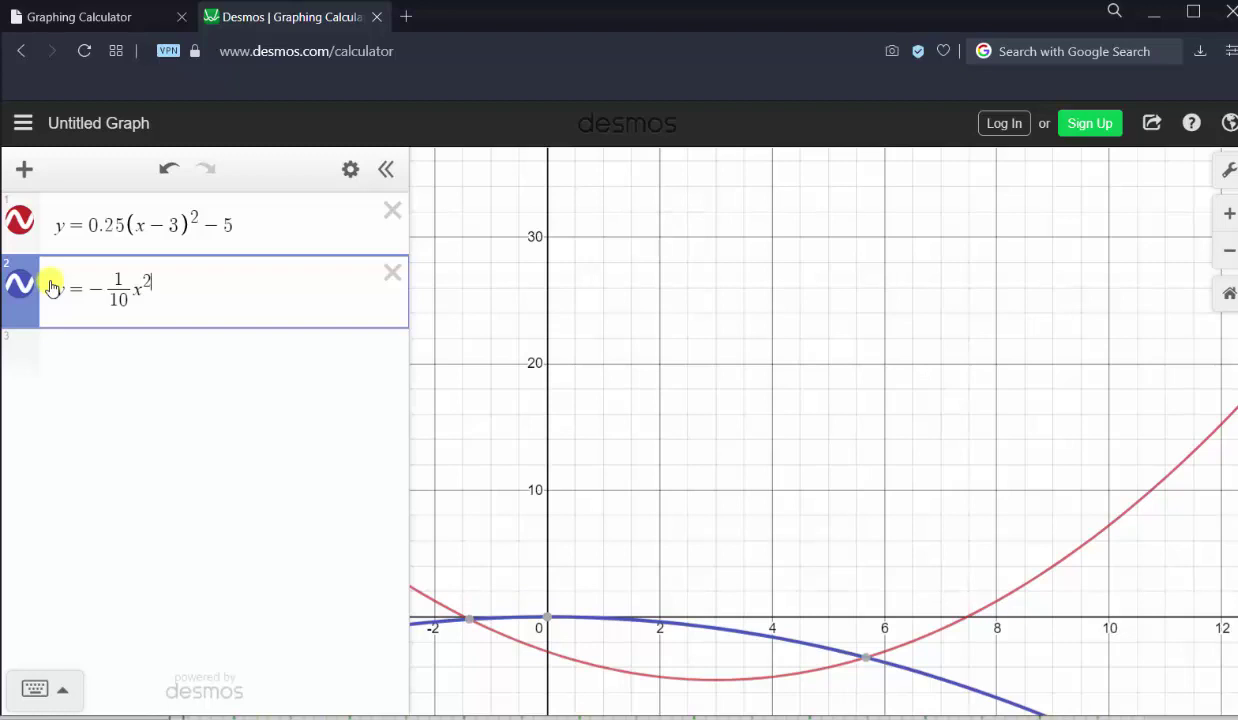
key(Right)
text(+2)
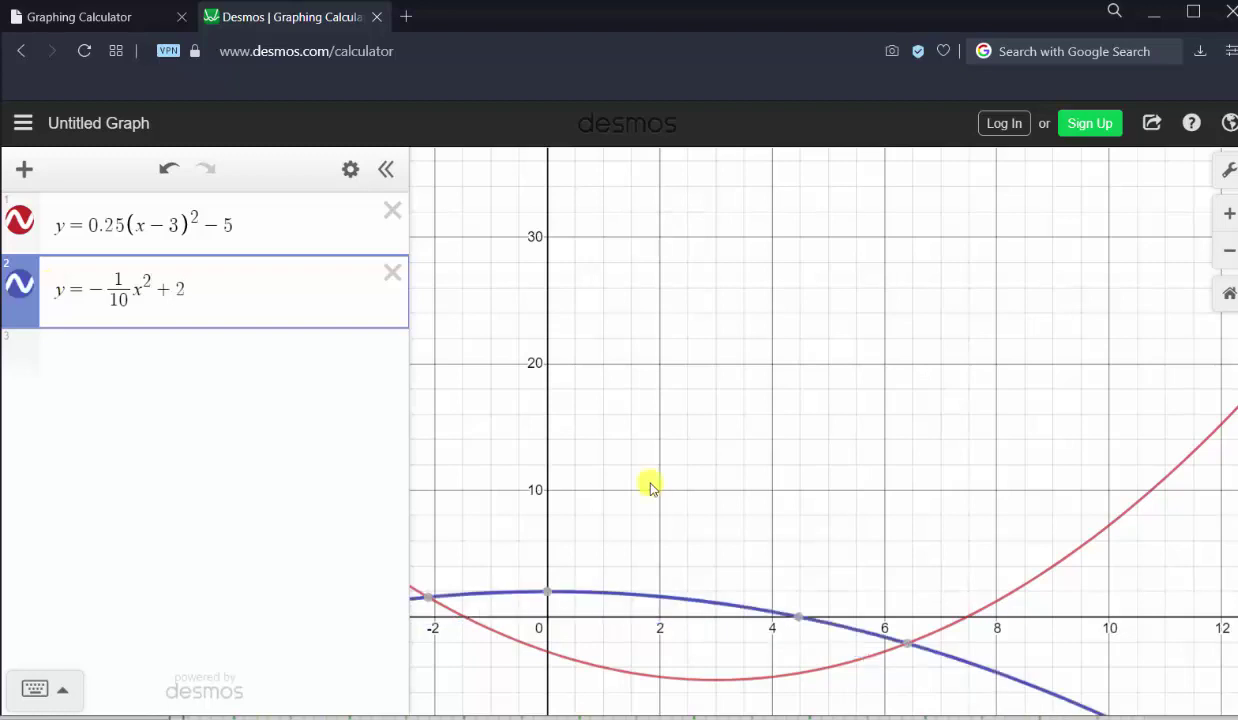
click(649, 543)
- Pan to the curves and set the y-axis range from −10 to 15
drag(649, 543, 763, 434)
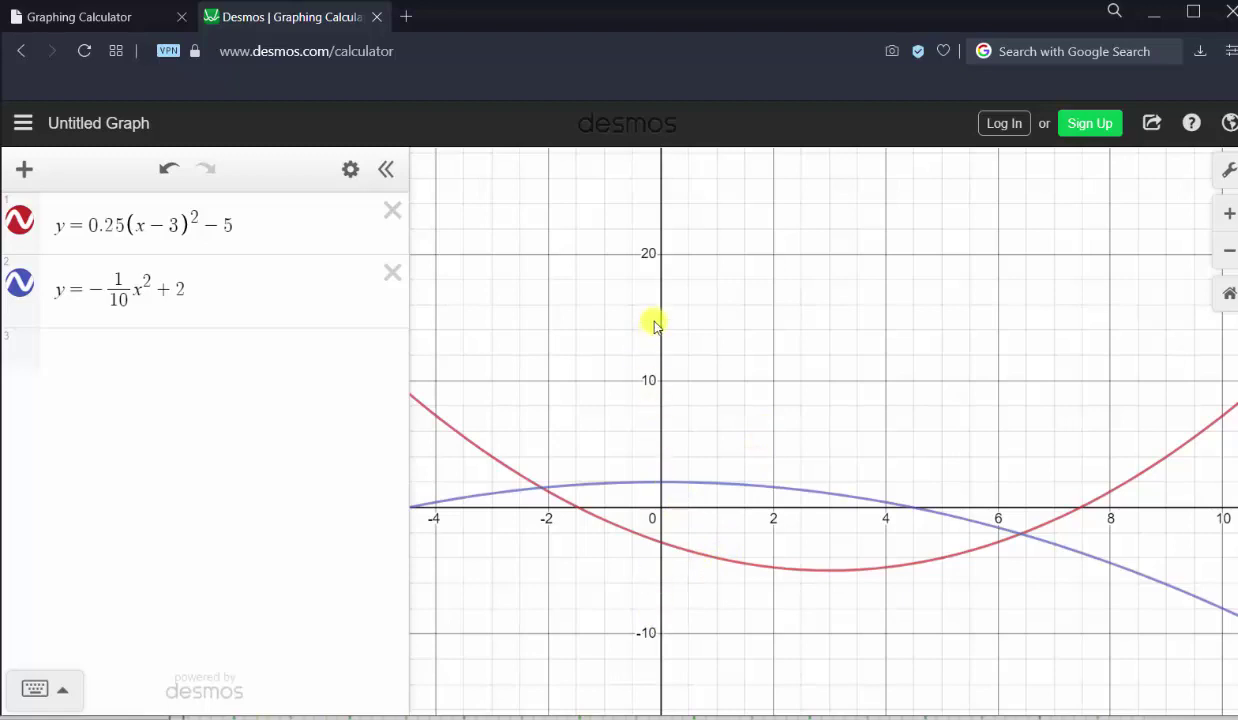
click(1218, 170)
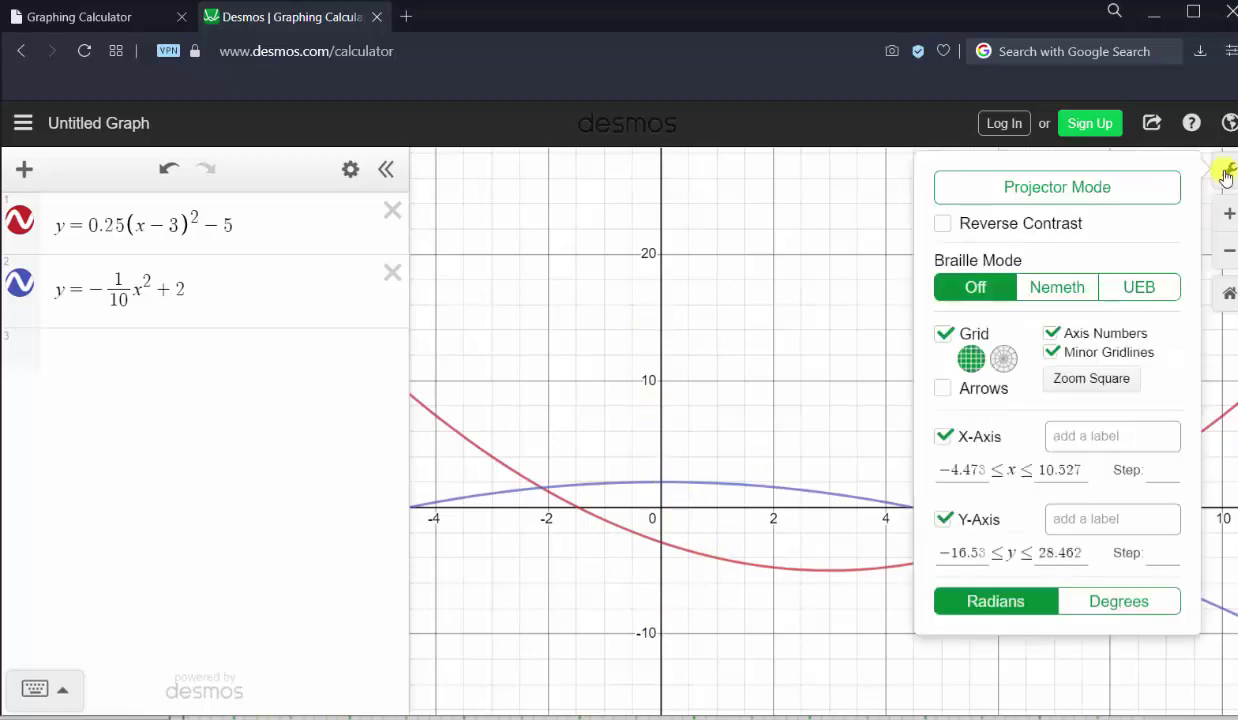
click(969, 552)
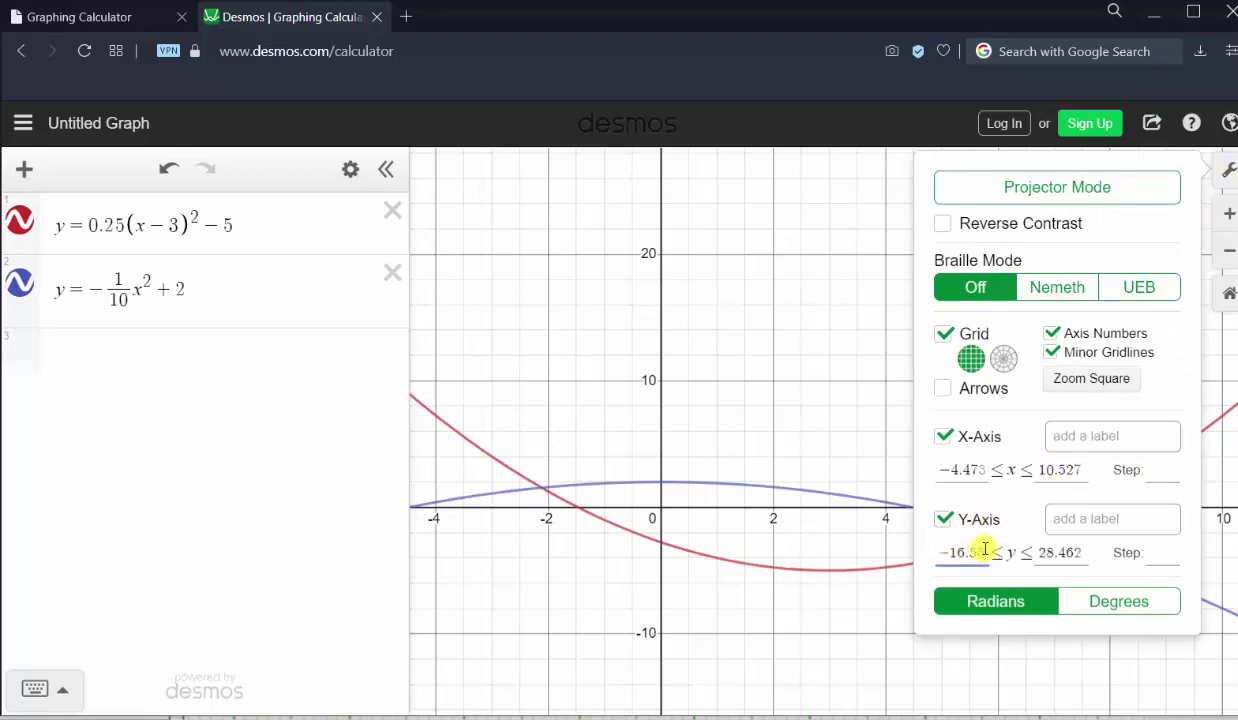
double_click(985, 548)
text(-)
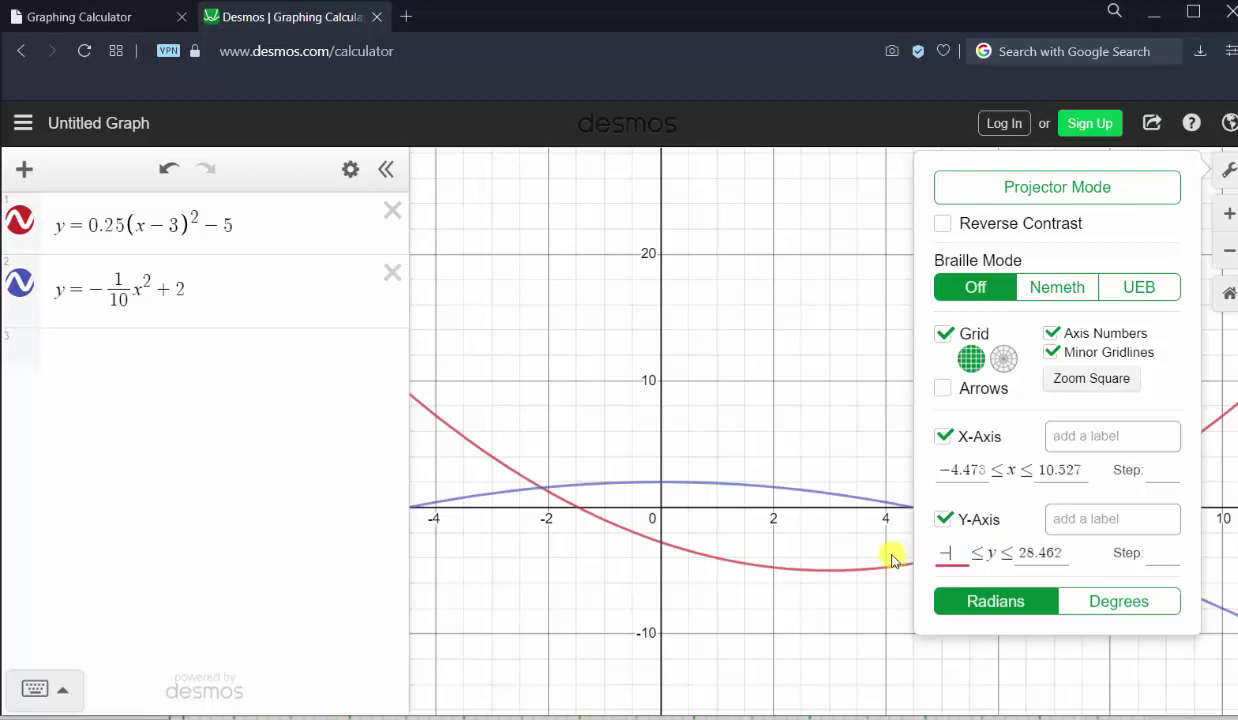
text(10)
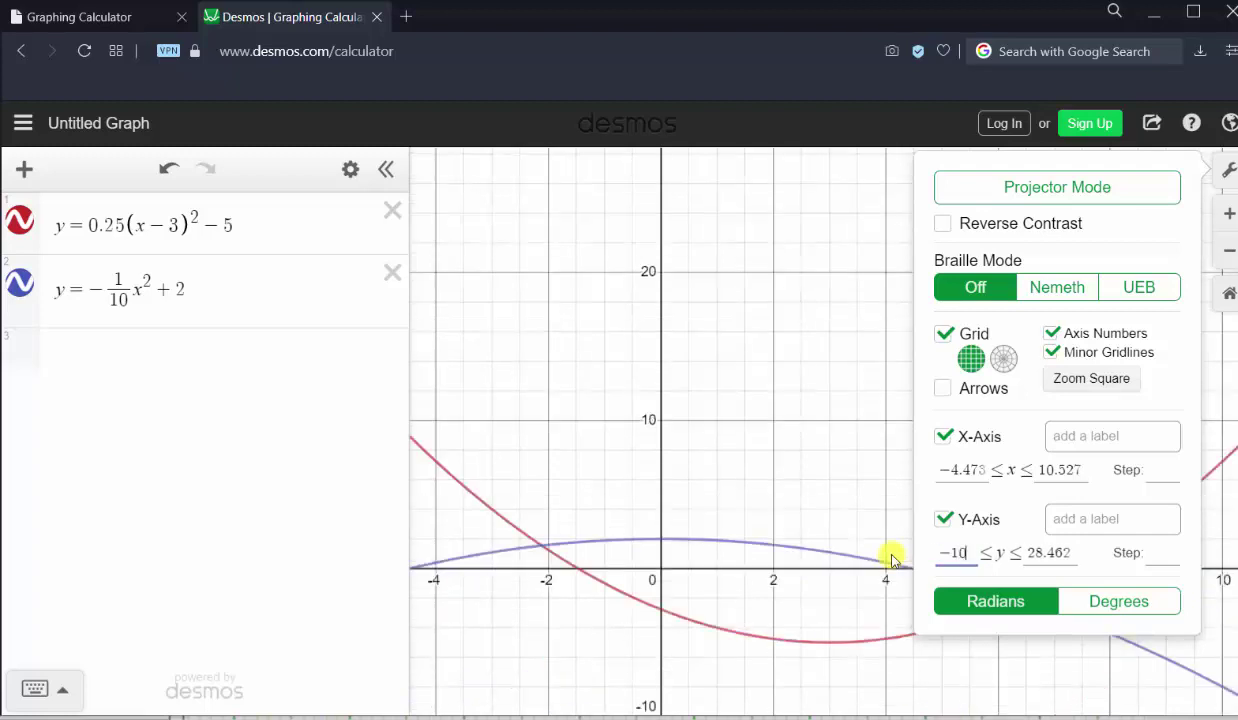
key(Tab)
text(15)
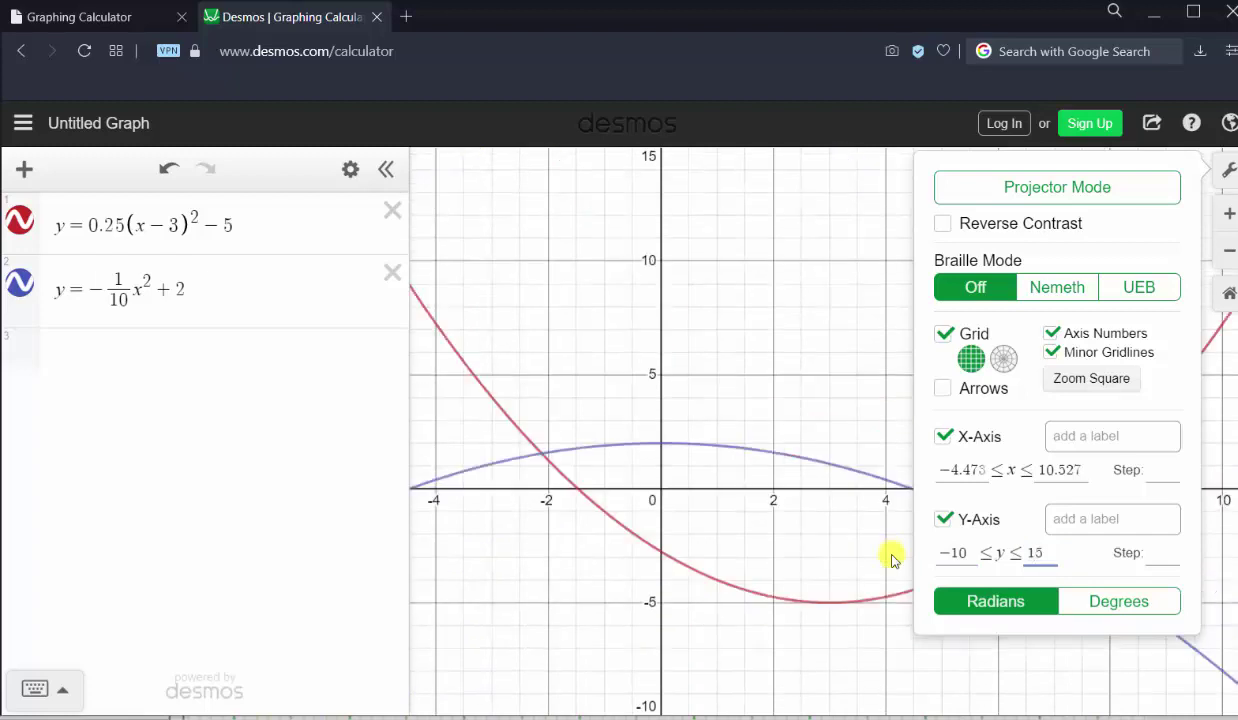
click(862, 337)
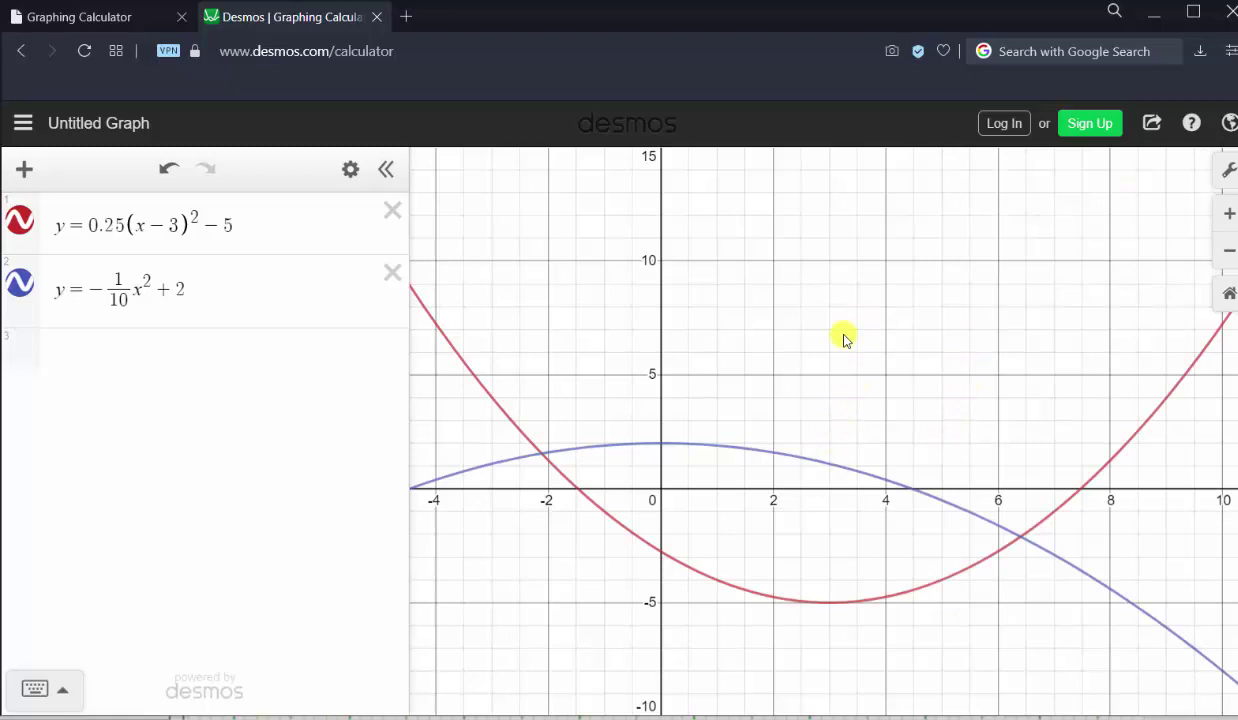
- Select the red parabola and pin both crossings, (−2.119, 1.551) and (6.405, −2.102)
click(572, 484)
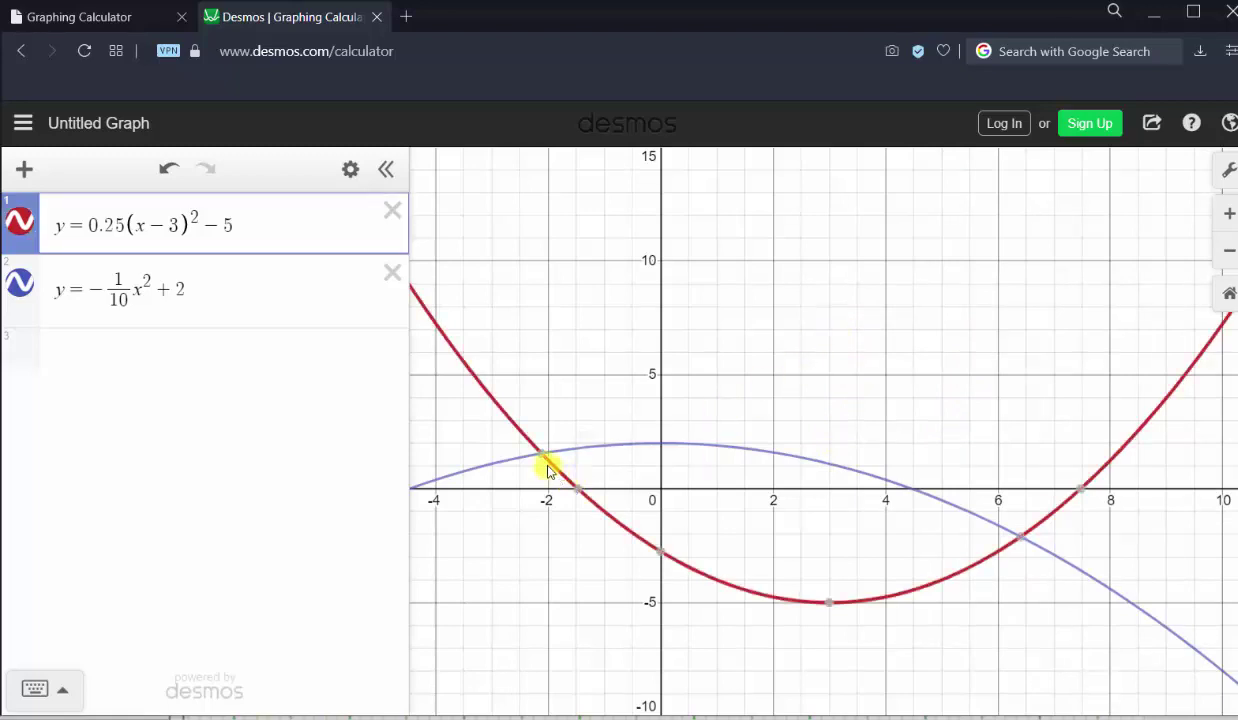
click(541, 457)
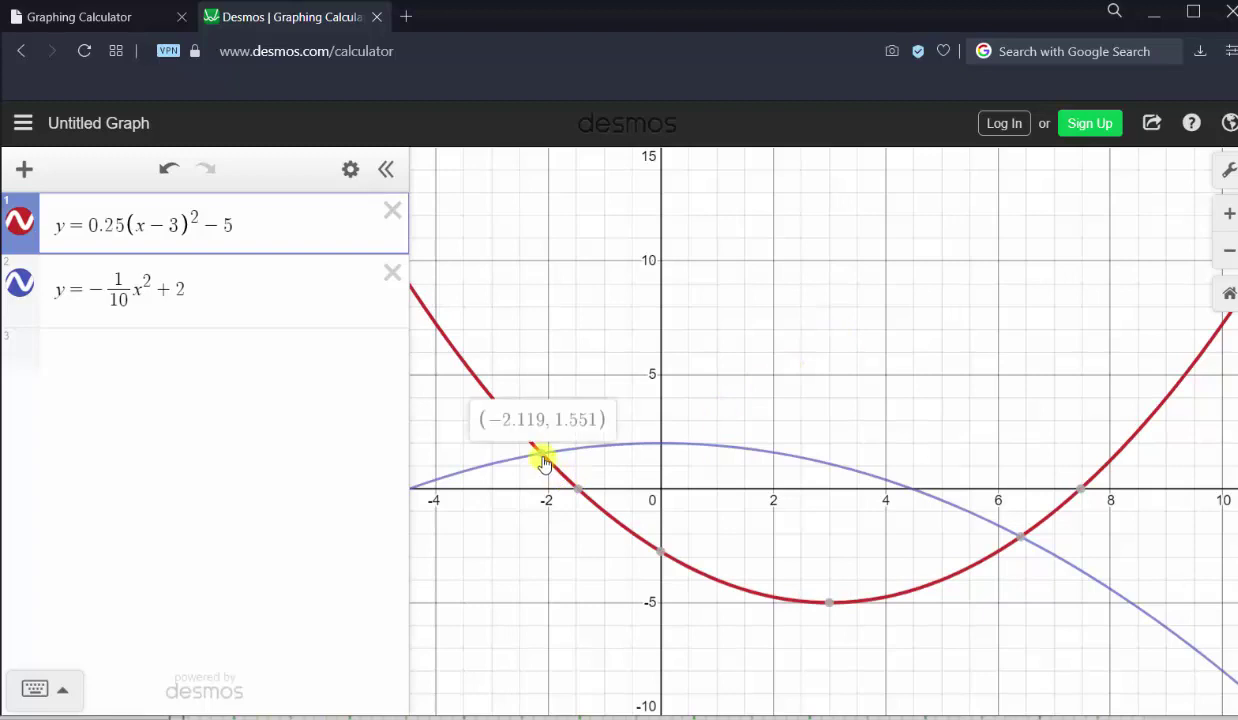
click(1020, 538)
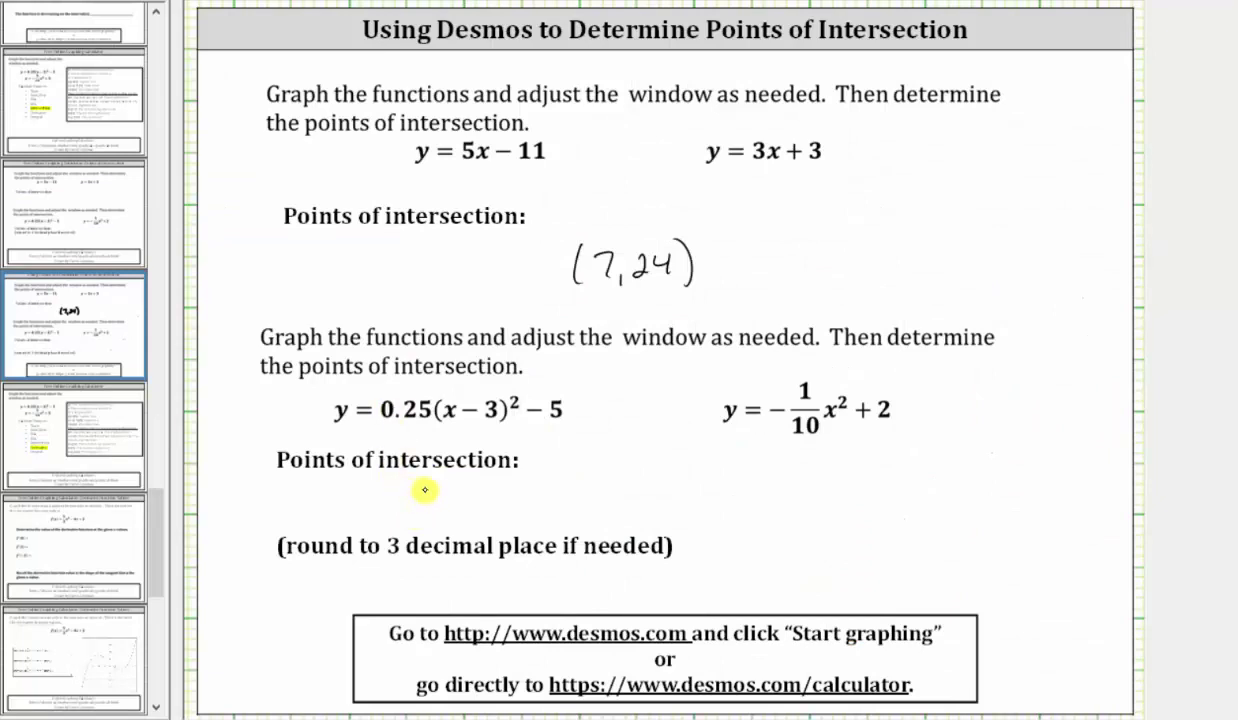
- With the pen, write both parabola crossings, (−2.119, 1.551) and (6.405, −2.102), on the worksheet
mouse_move(421, 483)
mouse_down()
mouse_move(417, 517)
mouse_move(447, 499)
mouse_move(562, 516)
mouse_move(608, 480)
mouse_move(616, 512)
mouse_move(638, 515)
mouse_up()
drag(655, 475, 660, 517)
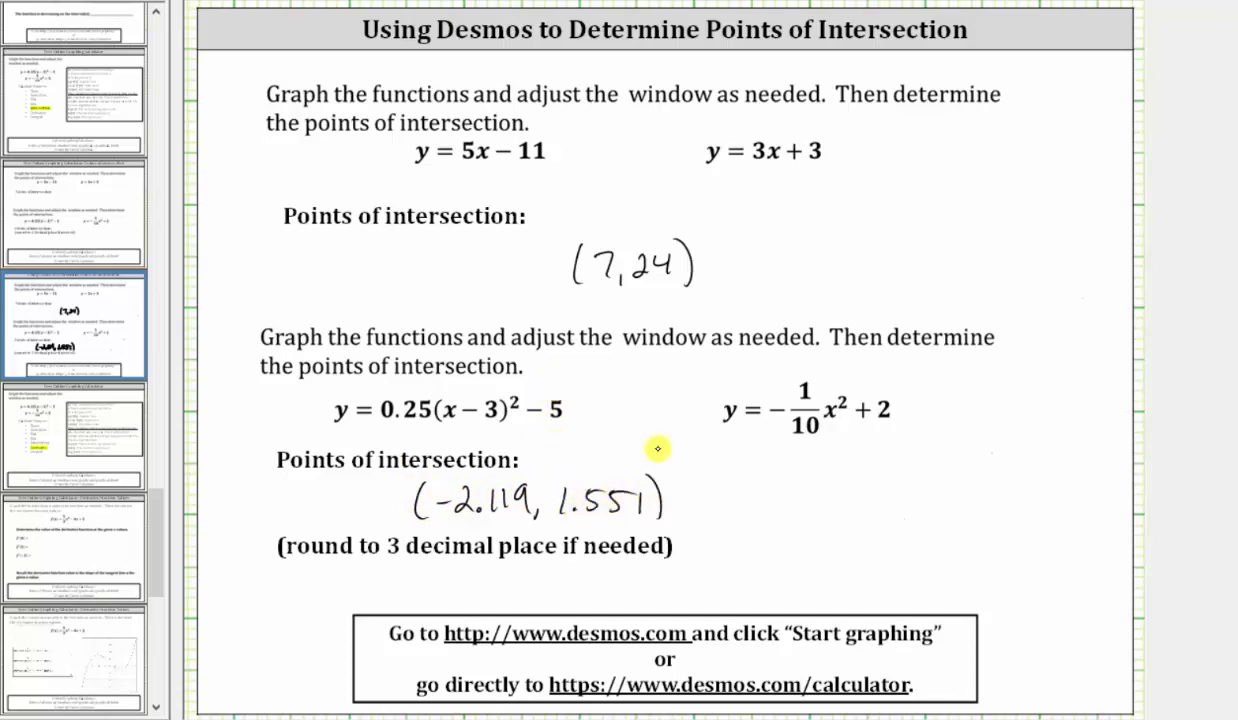
drag(718, 484, 713, 517)
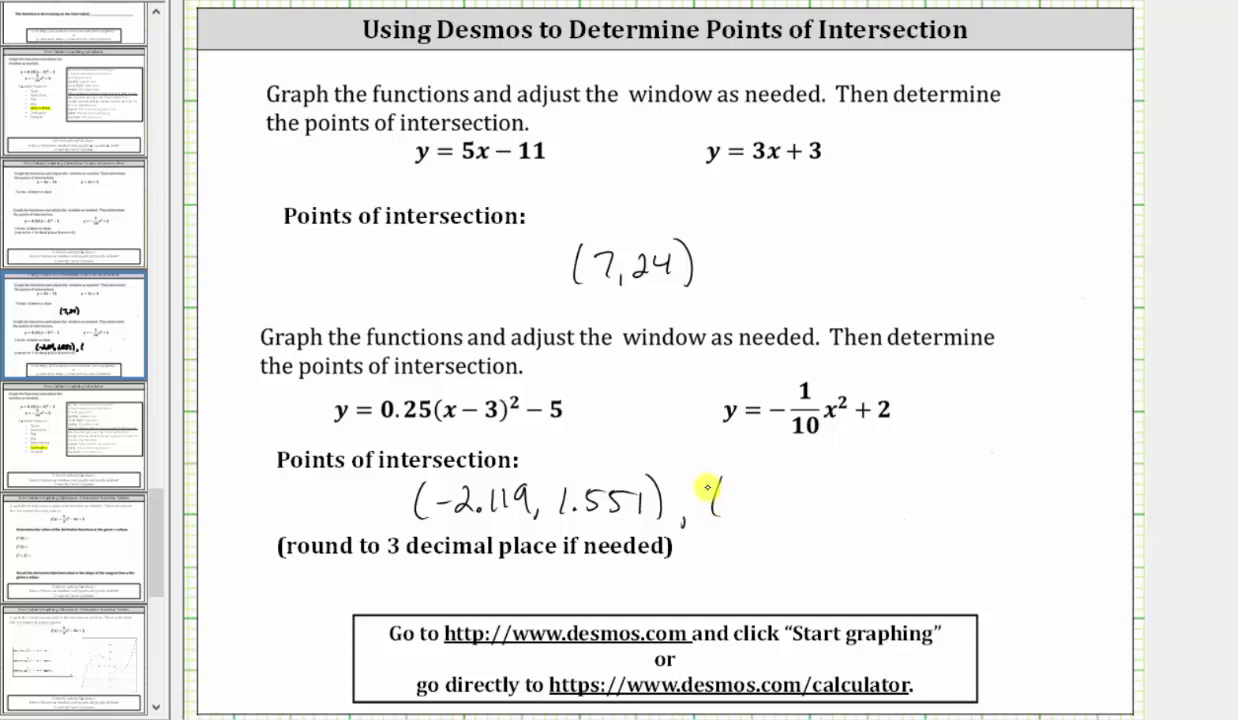
mouse_move(766, 479)
mouse_down()
mouse_move(752, 500)
mouse_move(779, 506)
mouse_up()
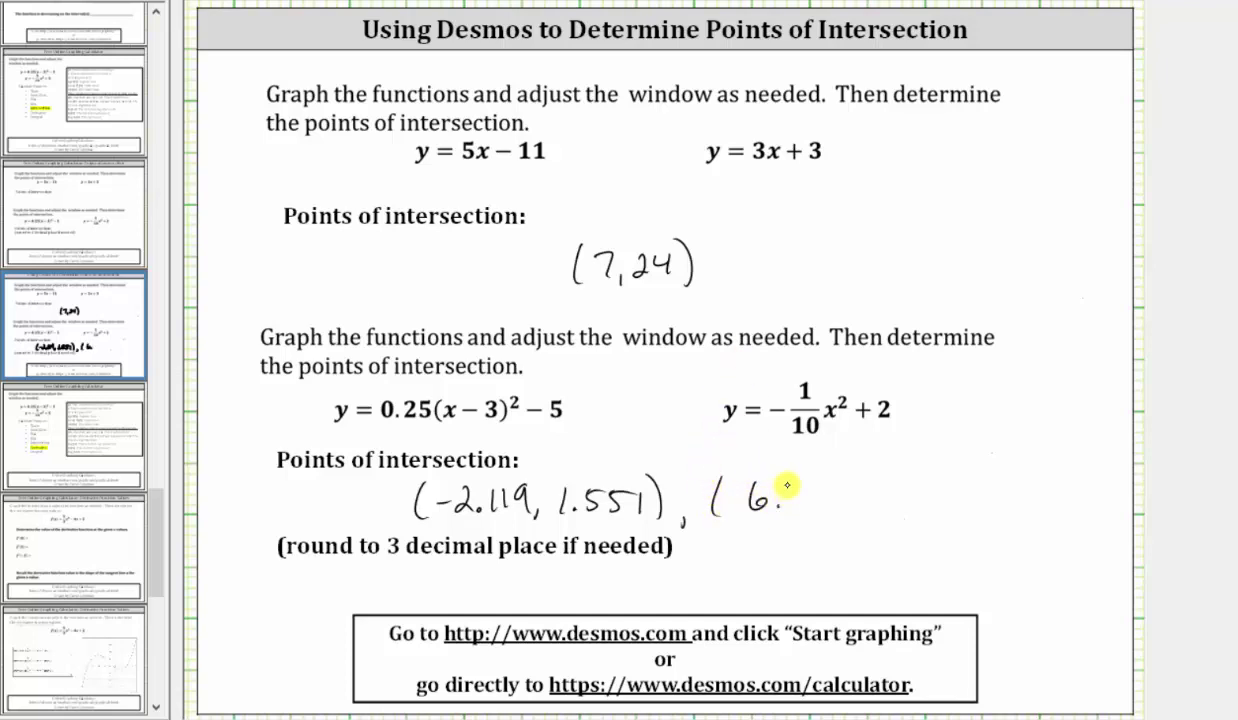
drag(856, 503, 929, 501)
mouse_move(945, 477)
mouse_down()
mouse_move(943, 500)
mouse_move(961, 481)
mouse_move(995, 500)
mouse_up()
drag(1001, 475, 1004, 505)
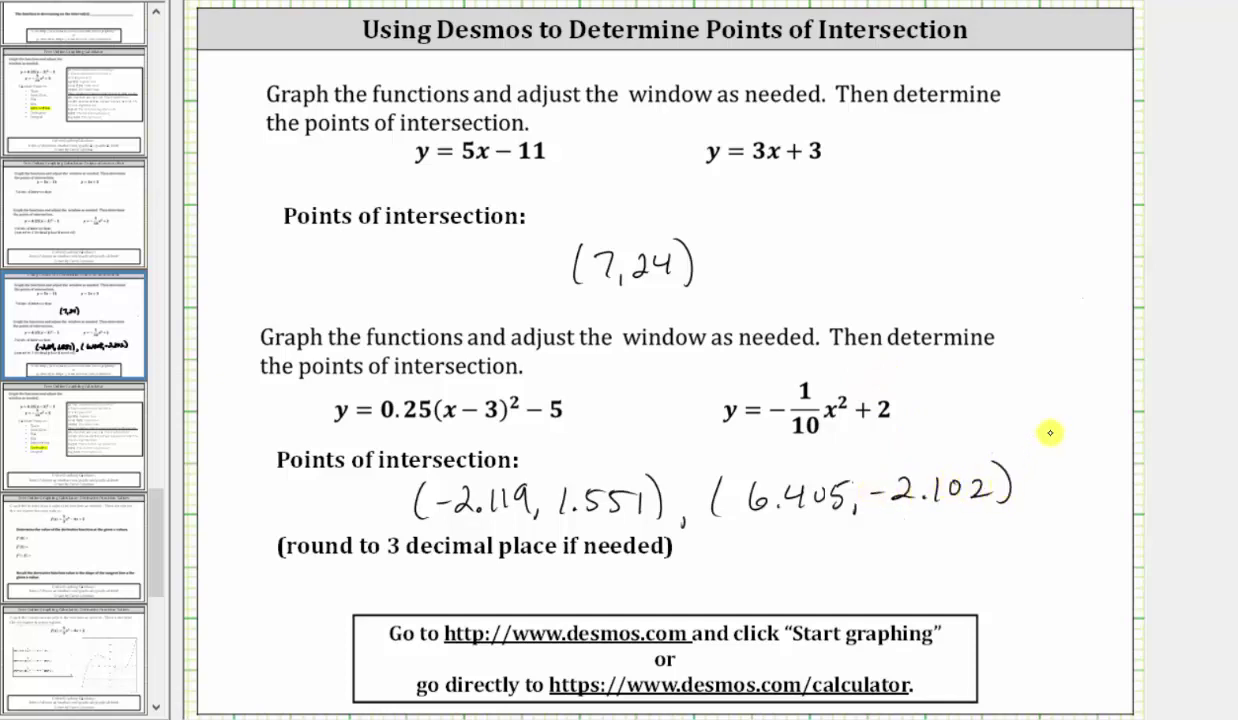